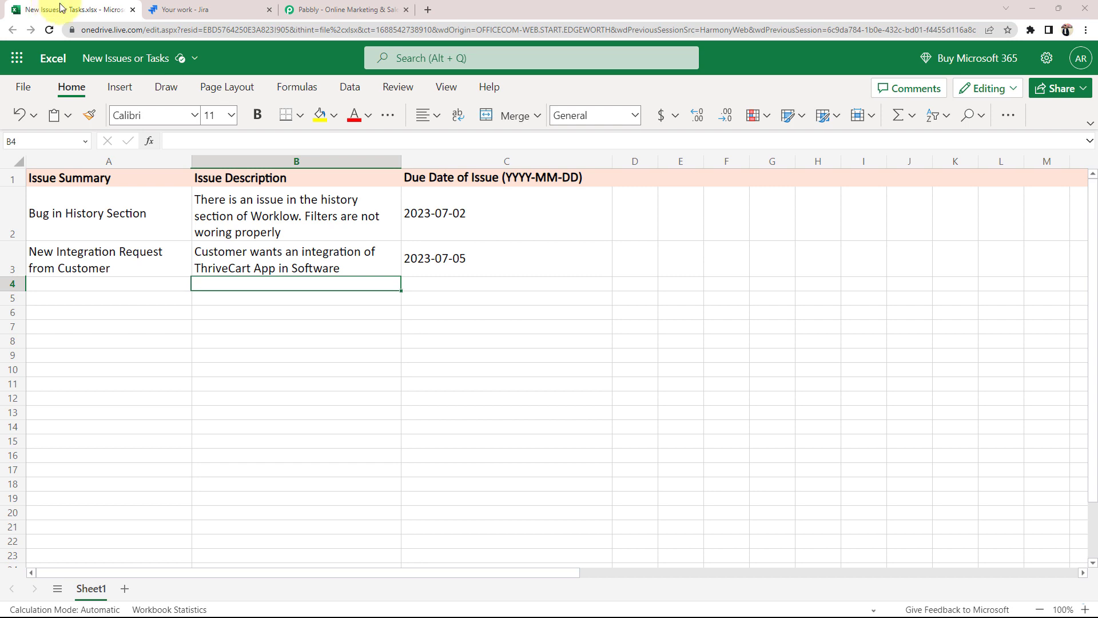
# Examine the issue rows in the New Issues or Tasks workbook alongside the Your work page in Jira.
pyautogui.click(186, 10)
pyautogui.click(72, 10)
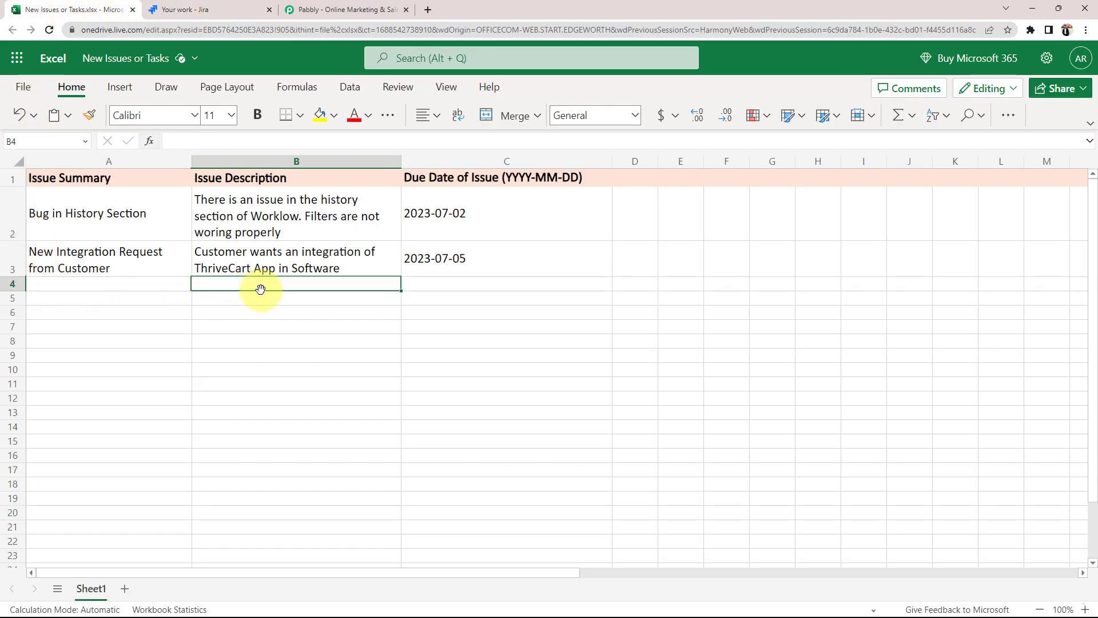
pyautogui.click(430, 286)
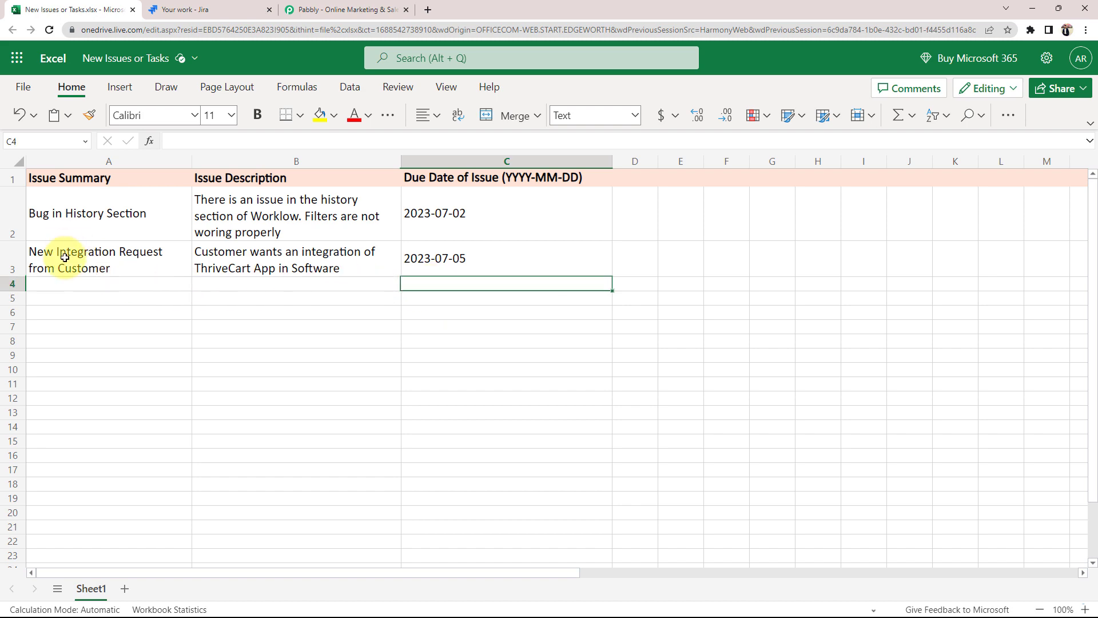
pyautogui.click(172, 9)
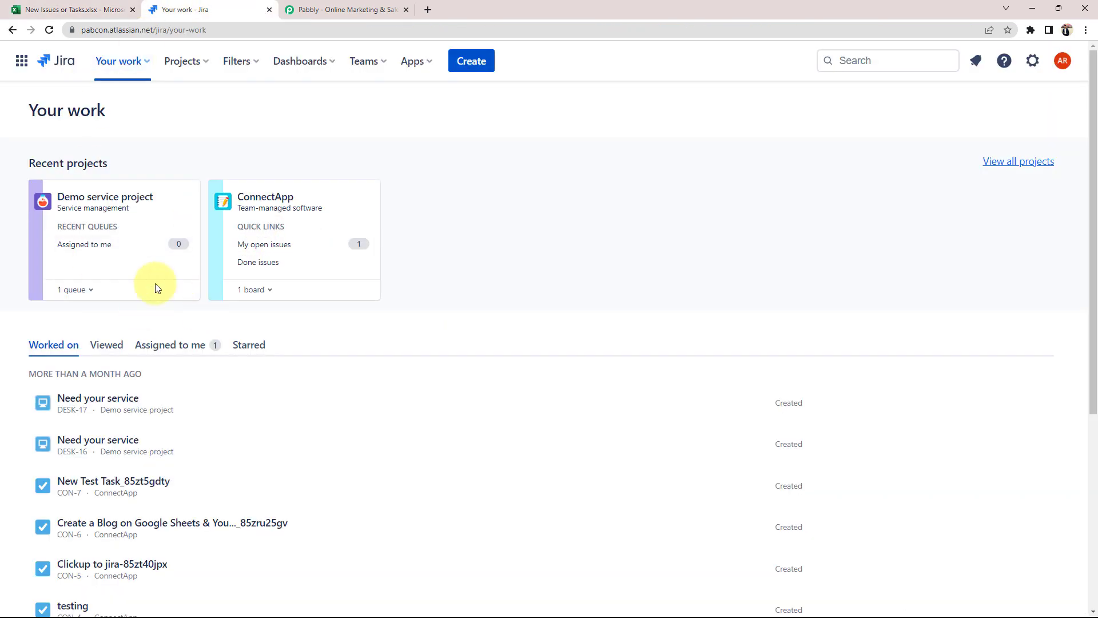
pyautogui.click(79, 9)
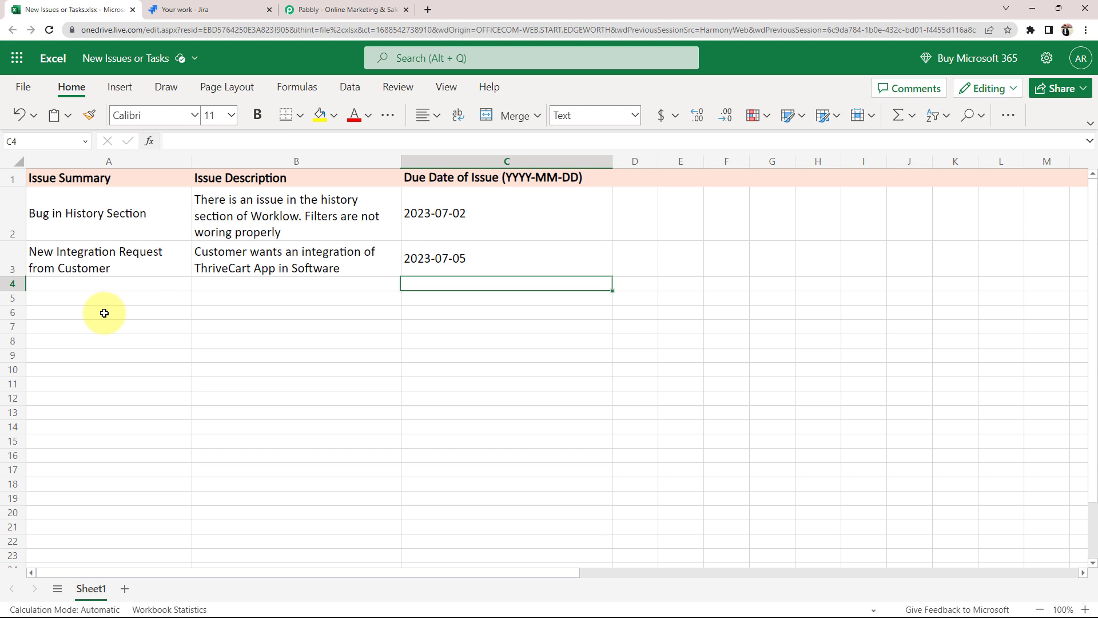
pyautogui.click(195, 10)
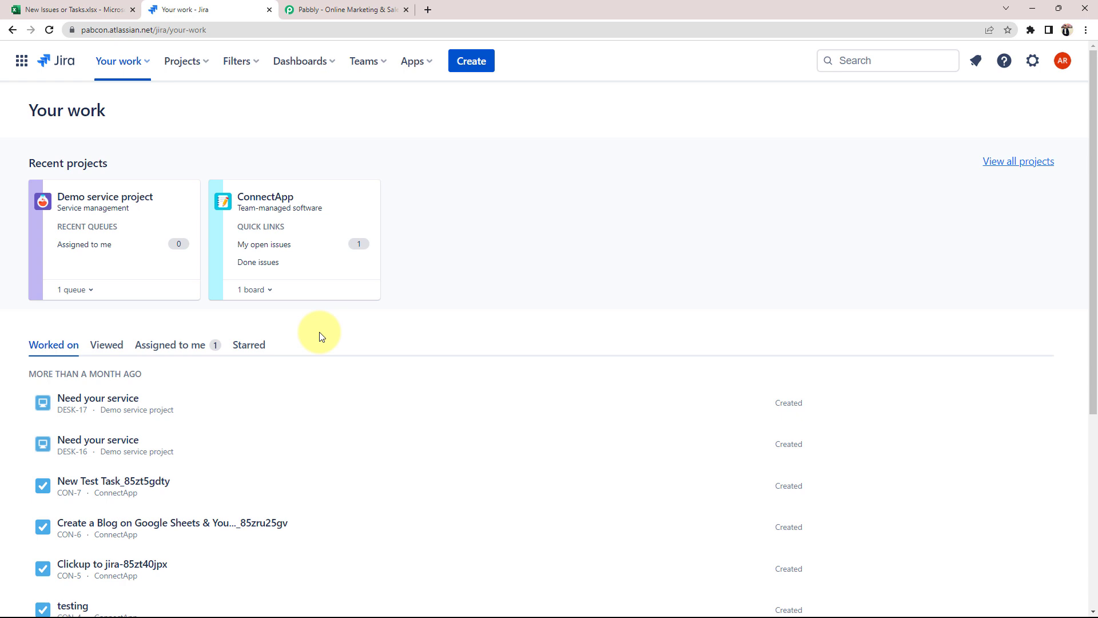
pyautogui.click(86, 9)
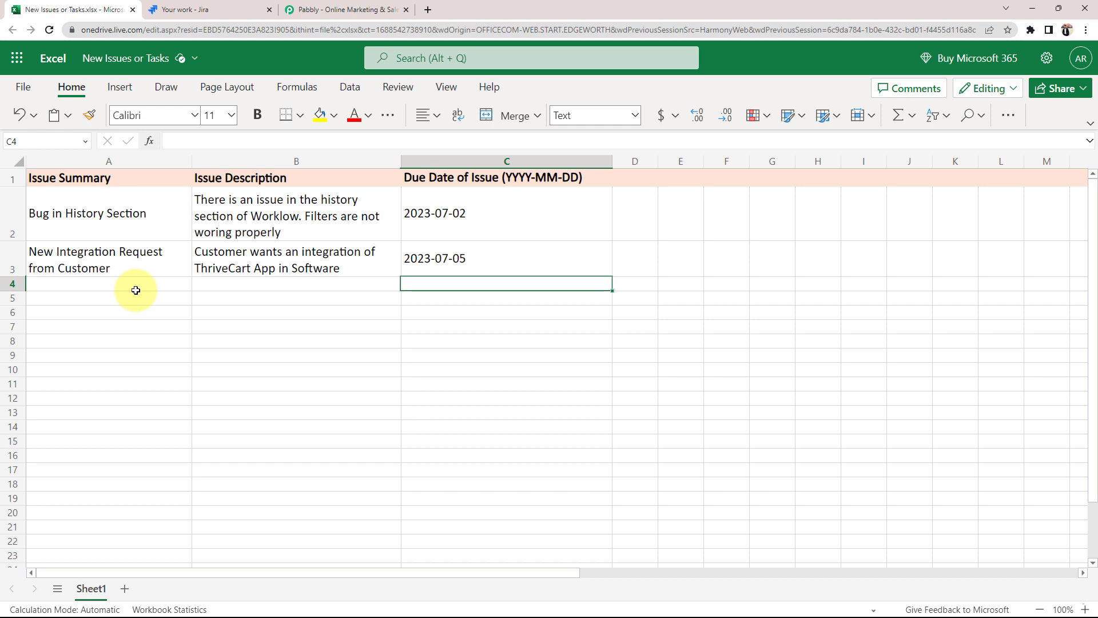
# Switch to the Pabbly website, sign in and open Pabbly Connect from the list of apps.
pyautogui.click(328, 10)
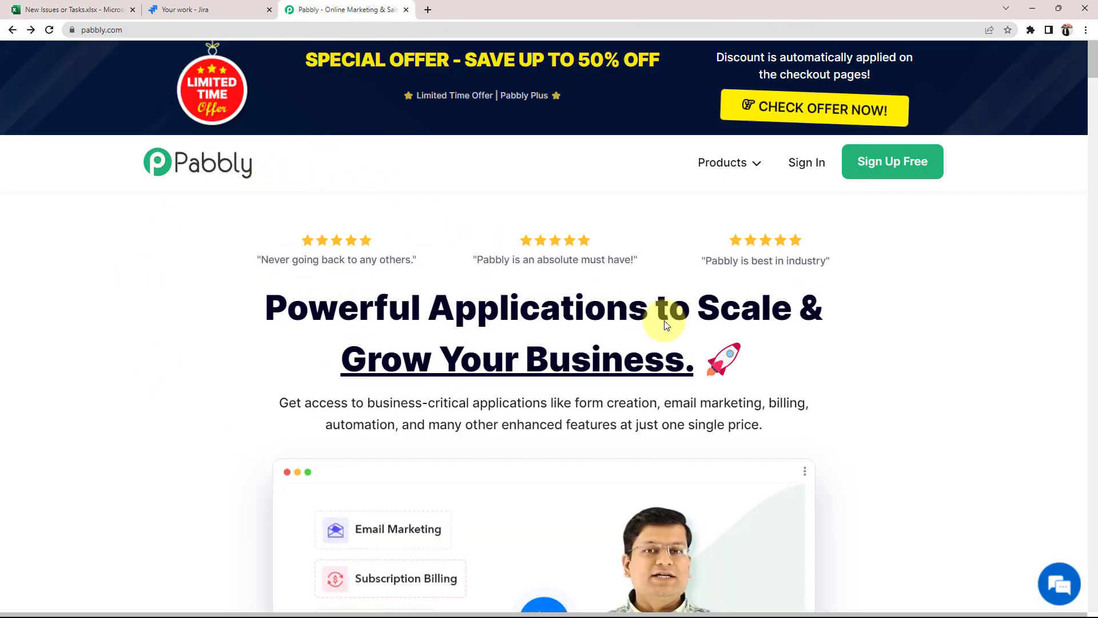
pyautogui.click(812, 163)
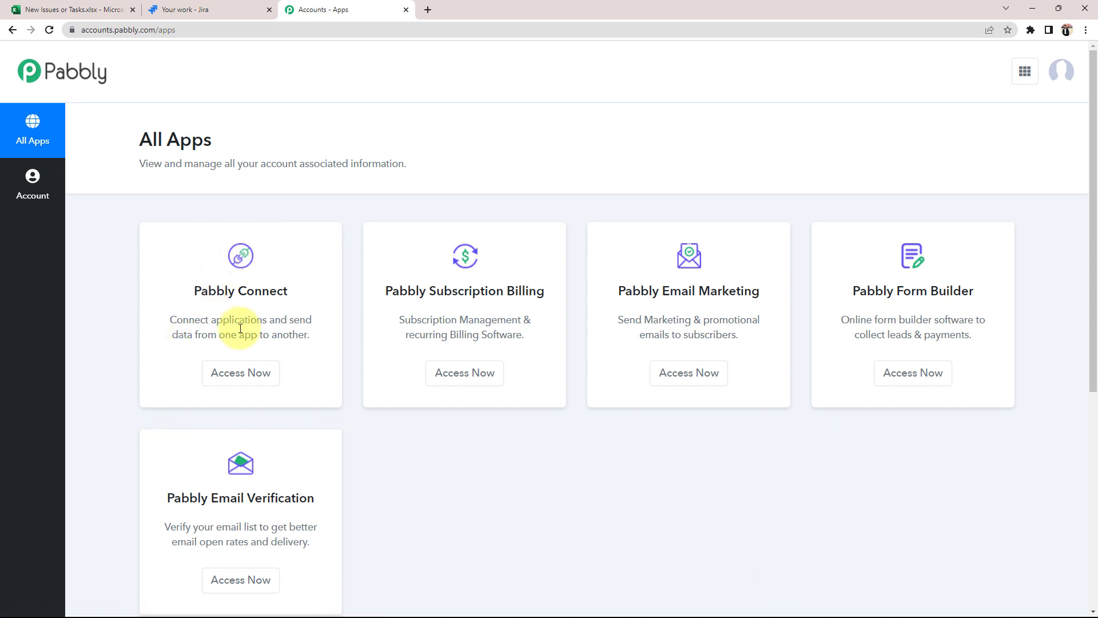
pyautogui.scroll(-1, 734, 398)
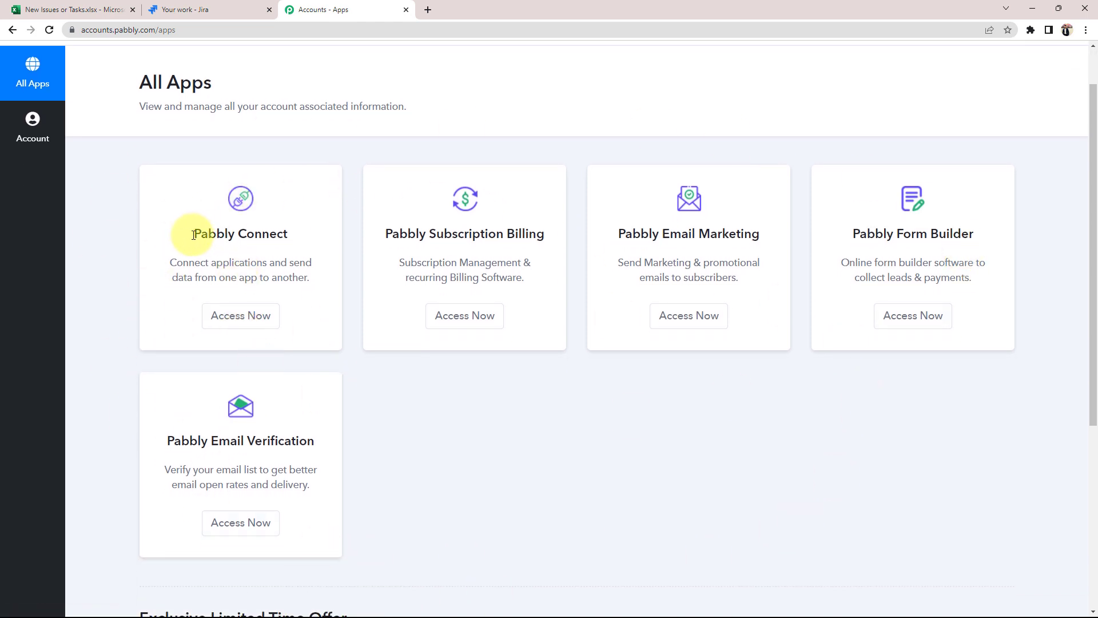
pyautogui.moveTo(194, 235); pyautogui.dragTo(311, 235)
pyautogui.click(188, 10)
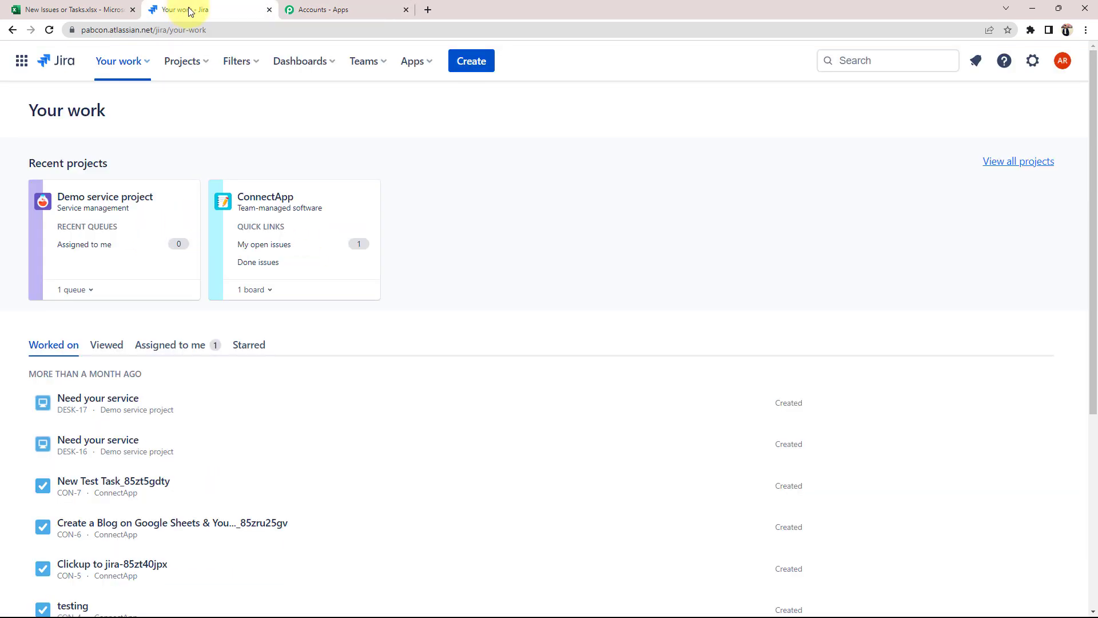
pyautogui.click(71, 6)
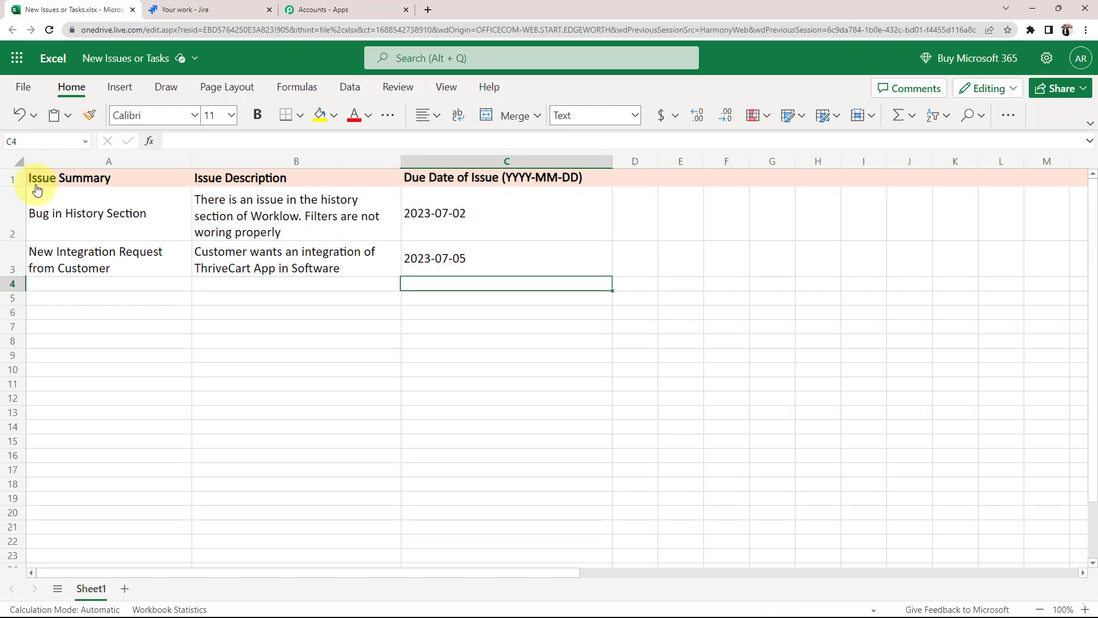
pyautogui.click(314, 8)
pyautogui.click(245, 313)
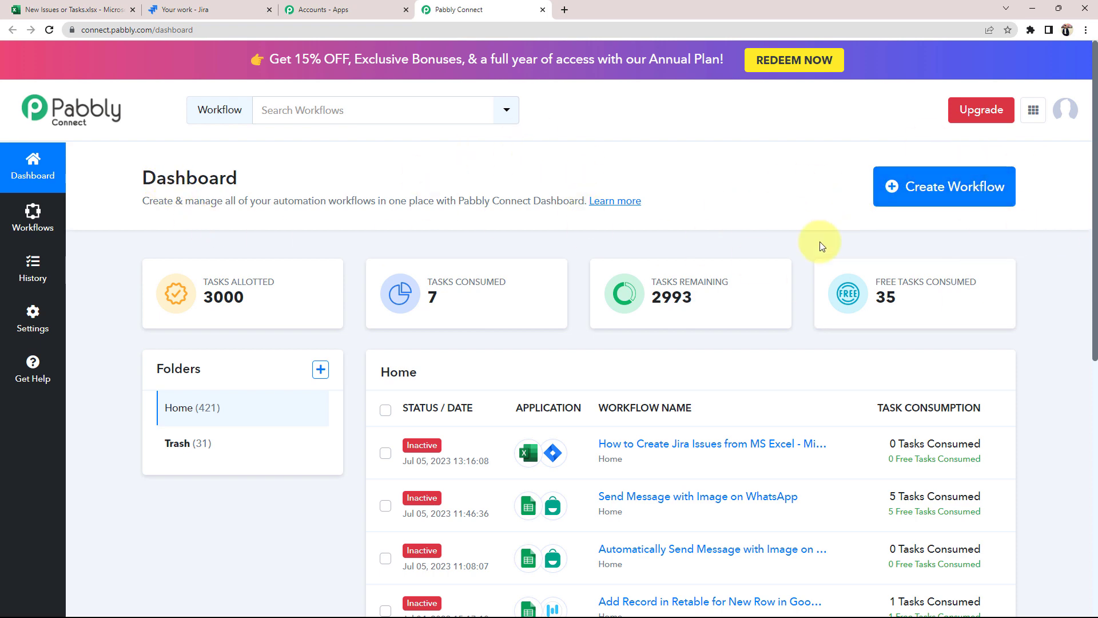
# Create a workflow named Create Jira Issues from MS Excel and collapse its trigger step.
pyautogui.click(906, 191)
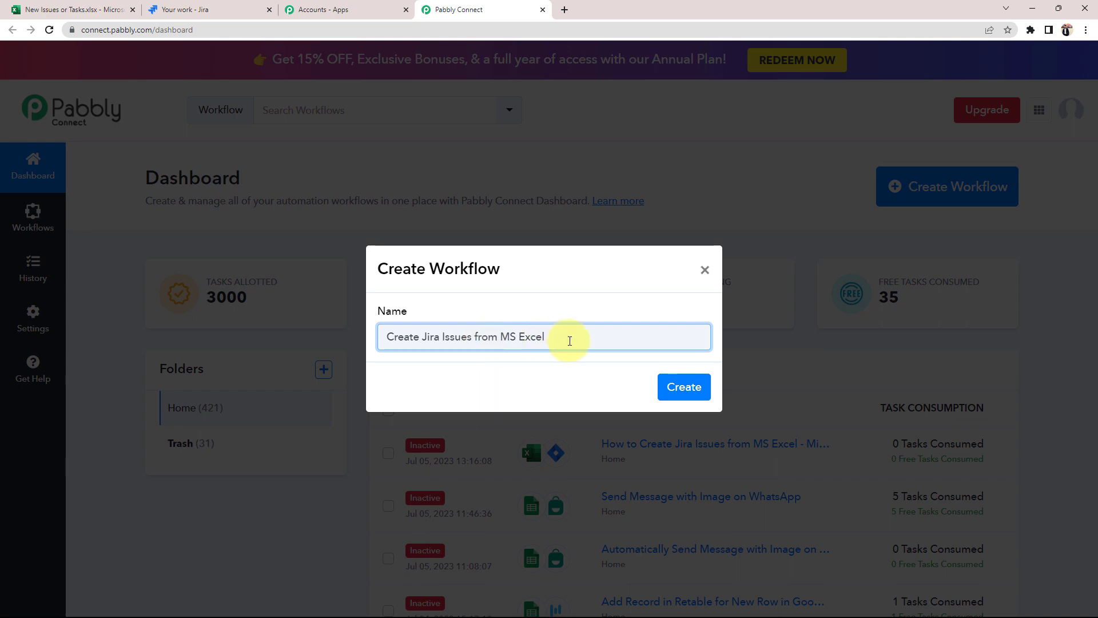
pyautogui.click(675, 387)
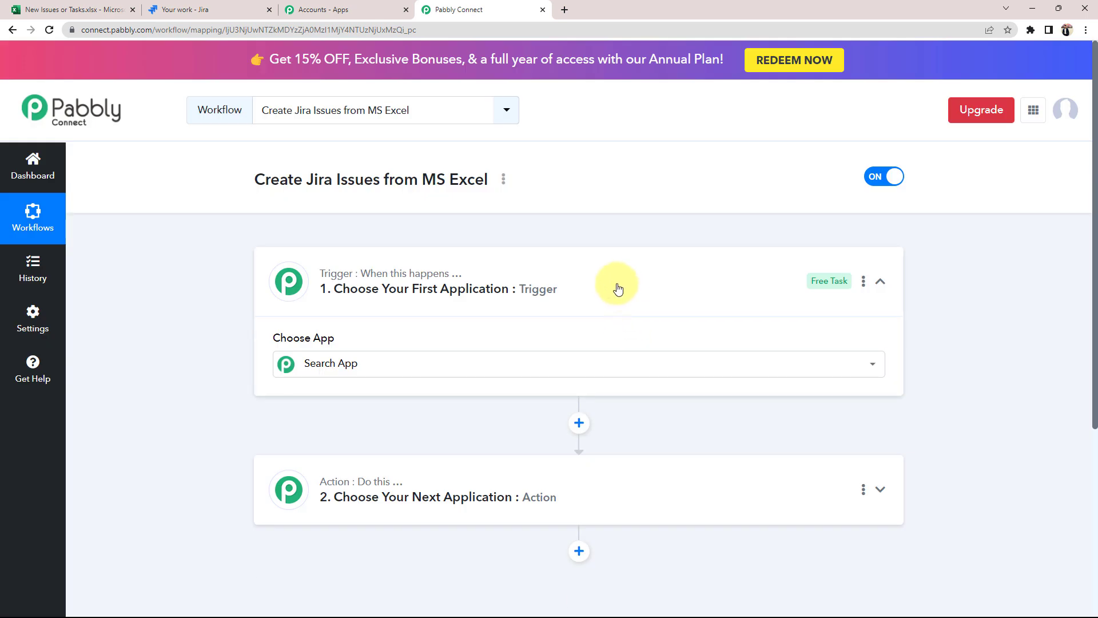
pyautogui.click(277, 277)
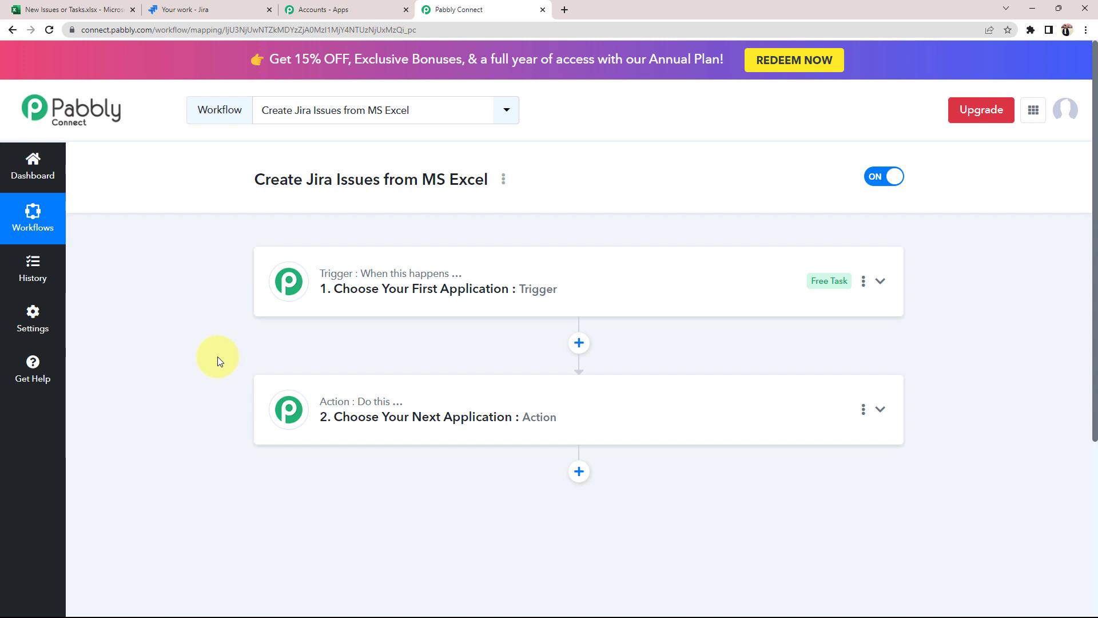
pyautogui.moveTo(427, 278)
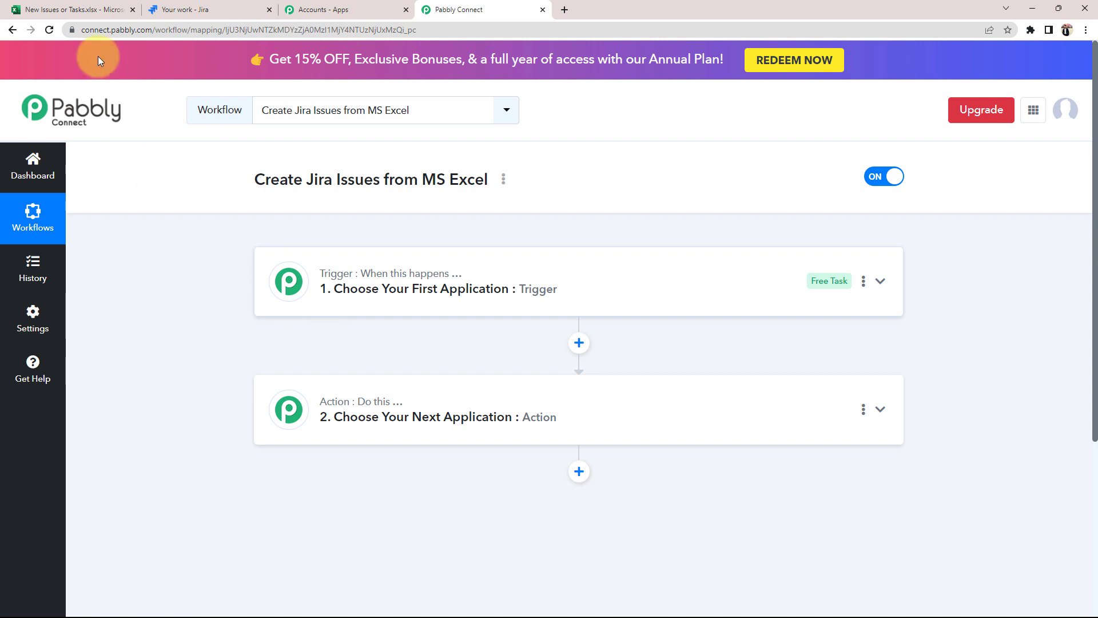
pyautogui.click(72, 10)
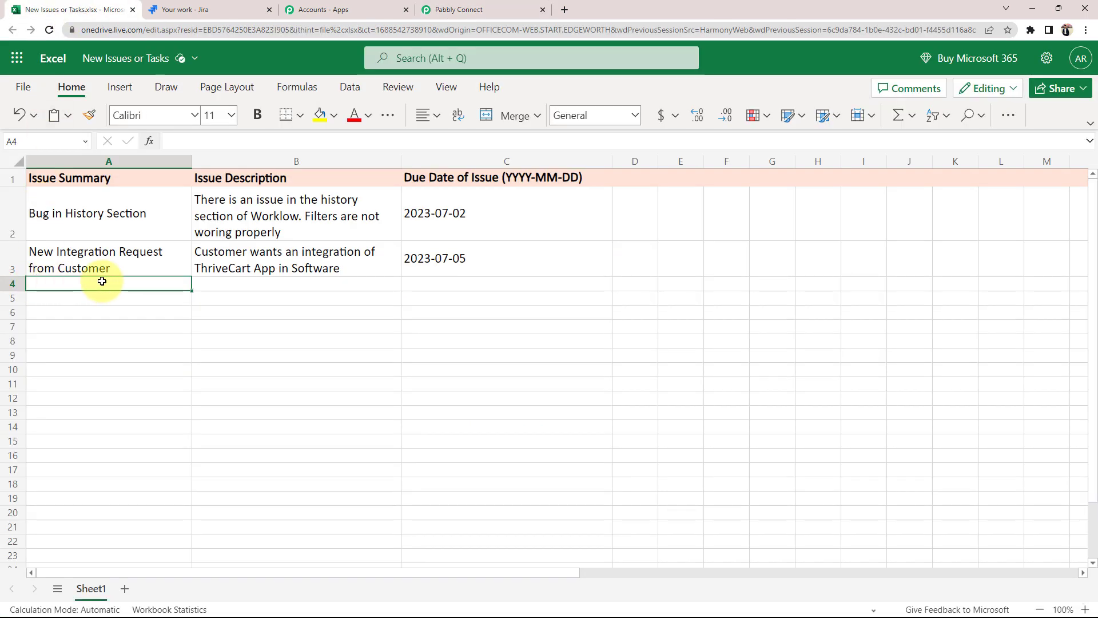
pyautogui.click(208, 288)
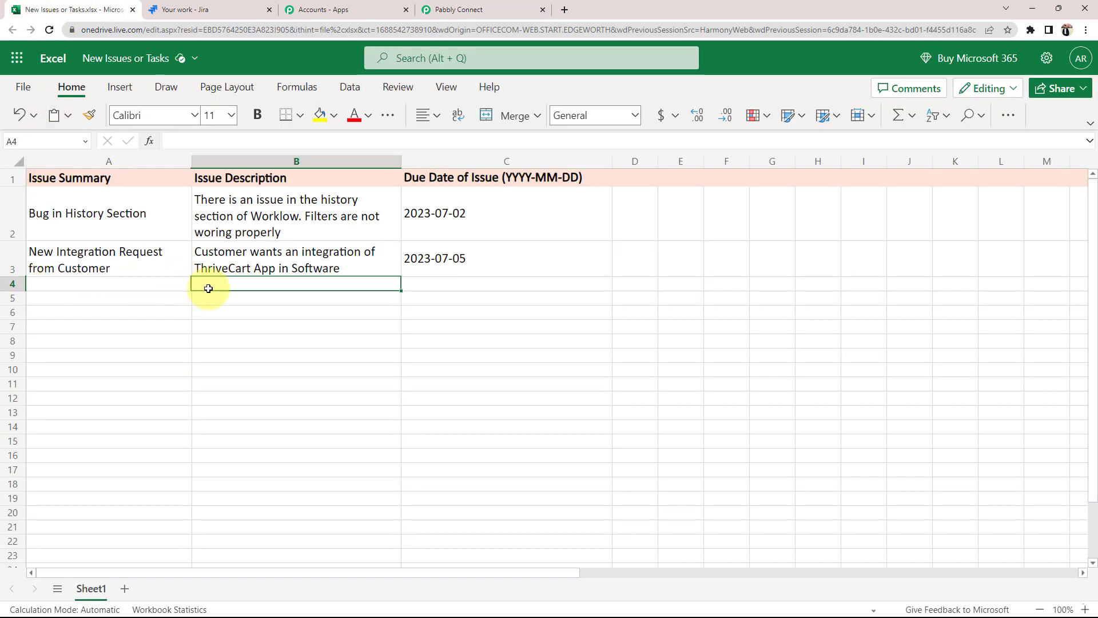
pyautogui.click(408, 286)
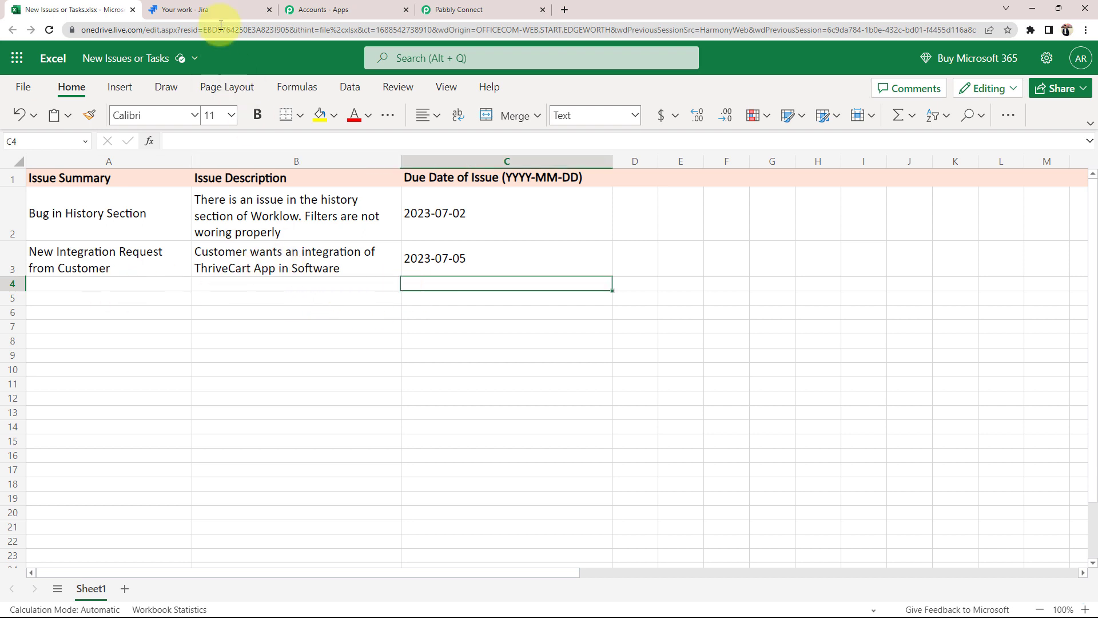
pyautogui.click(212, 10)
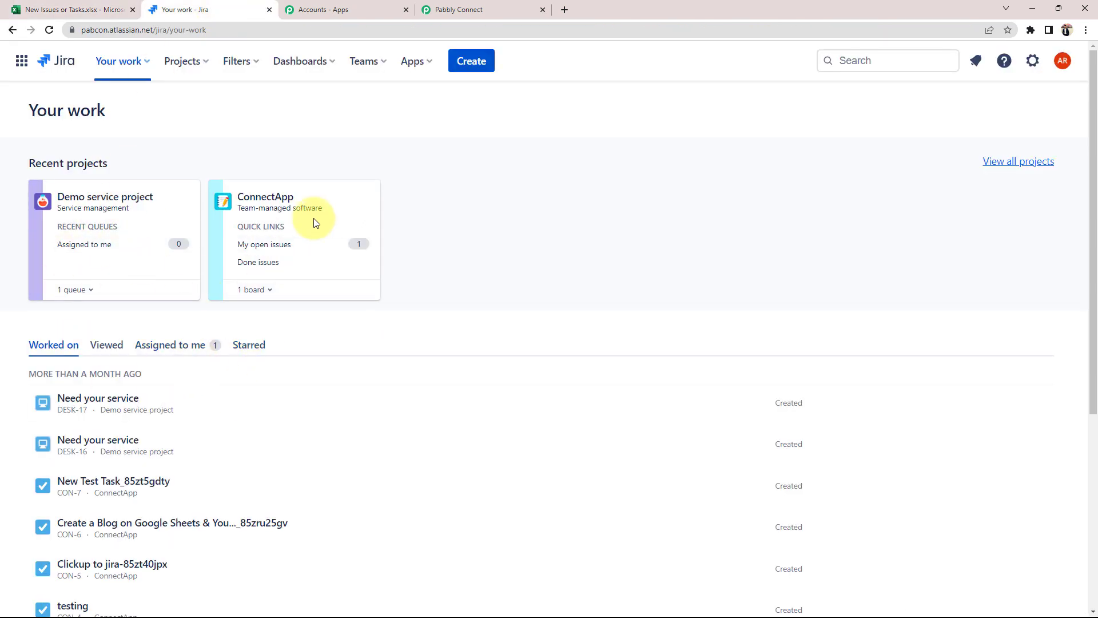
# Switch back to Pabbly Connect and choose Microsoft Excel as the workflow's trigger application.
pyautogui.click(482, 8)
pyautogui.click(303, 288)
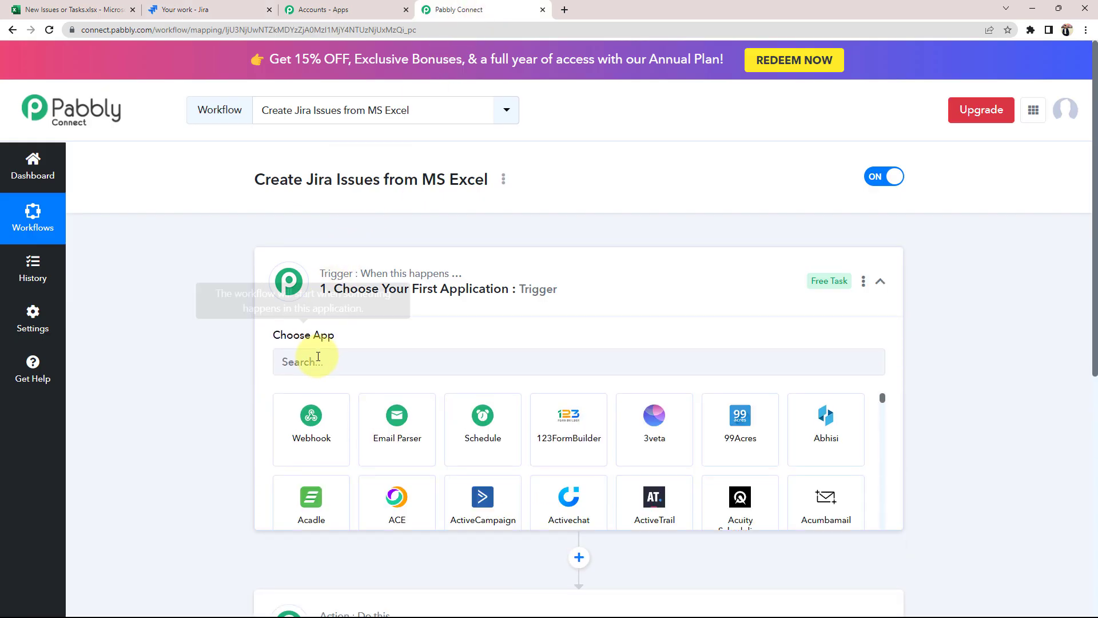
pyautogui.click(318, 357)
pyautogui.write('r')
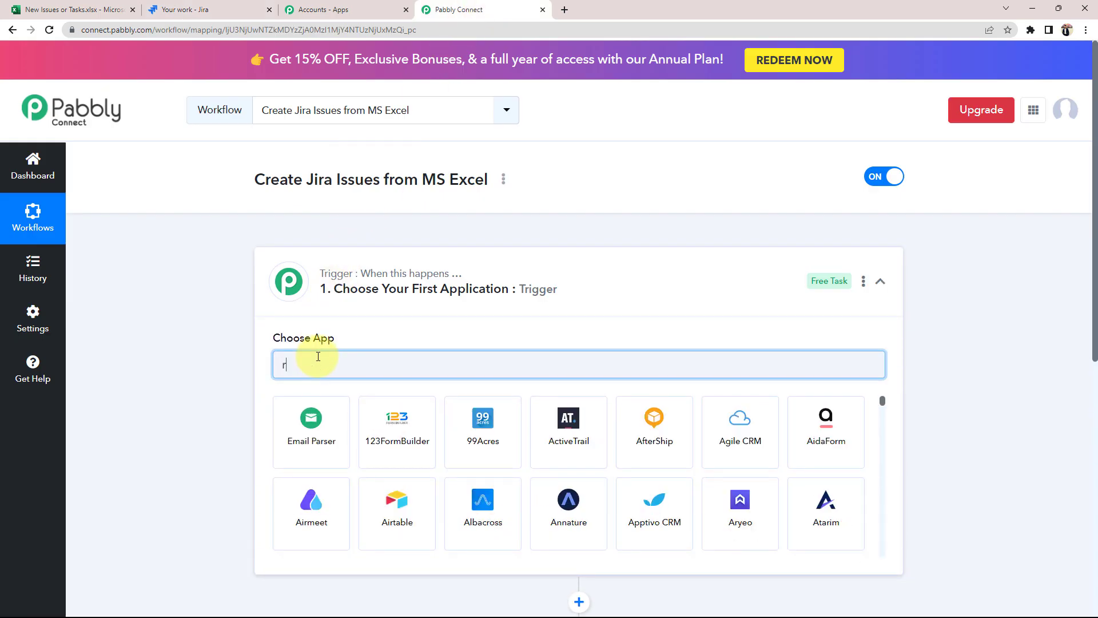
pyautogui.press('BackSpace')
pyautogui.write('exce')
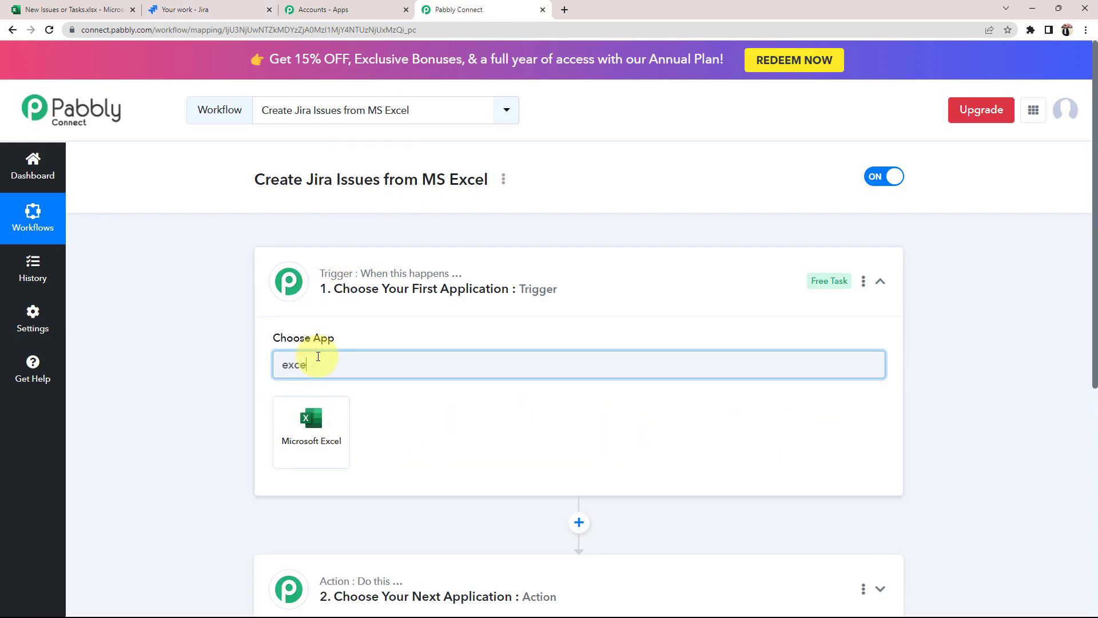
pyautogui.click(314, 425)
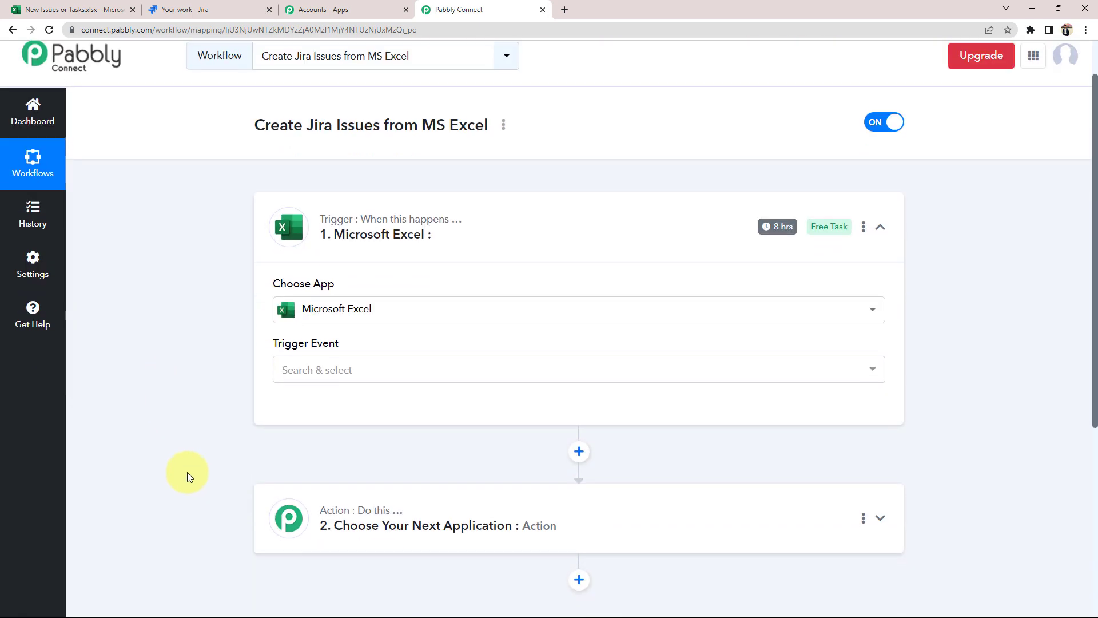
# Choose Jira Software as the application for the workflow's action step.
pyautogui.scroll(-2, 184, 474)
pyautogui.click(368, 400)
pyautogui.click(300, 479)
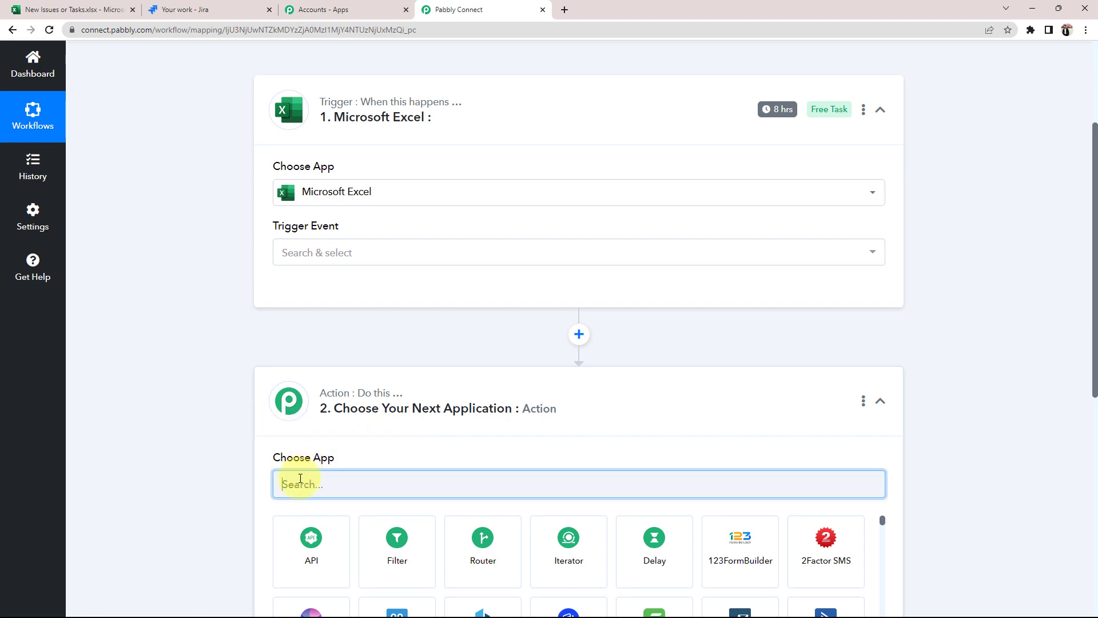
pyautogui.write('jira')
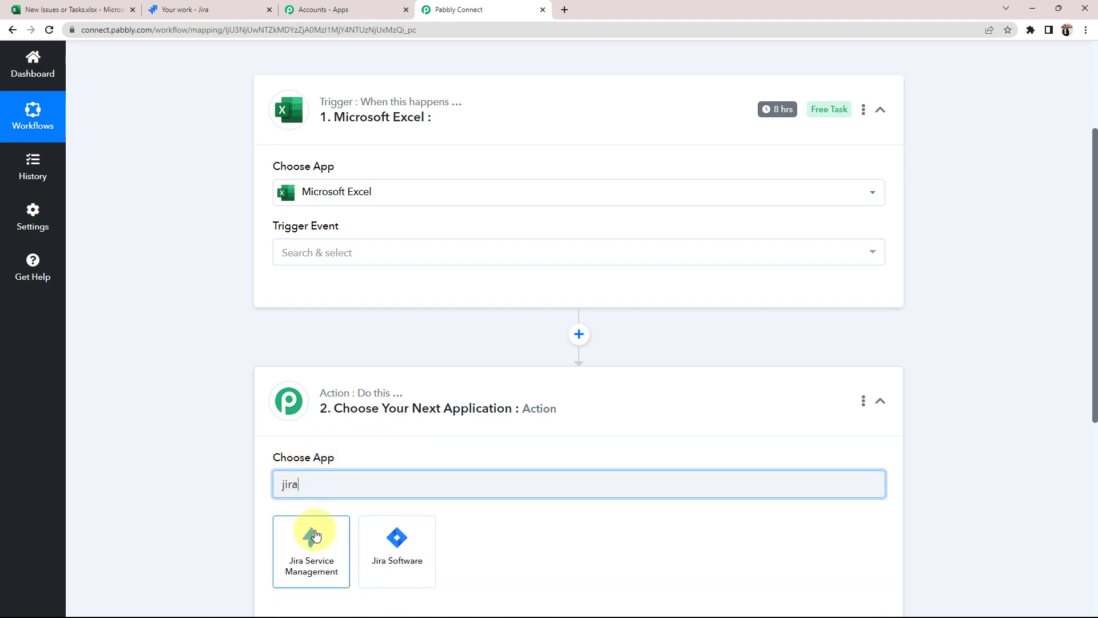
pyautogui.click(395, 548)
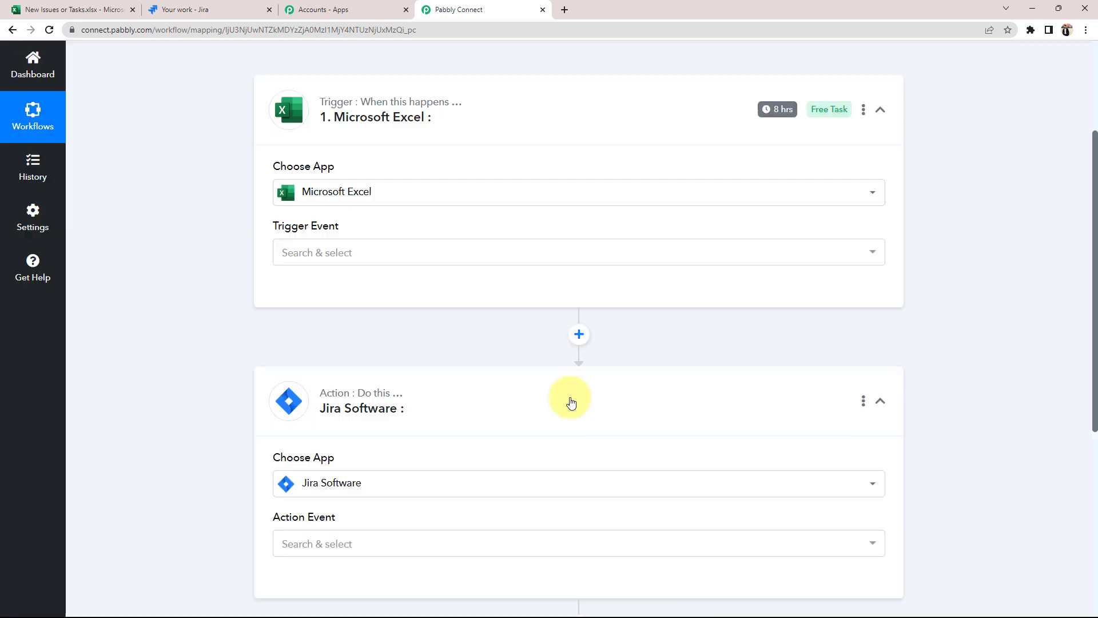
pyautogui.click(564, 401)
pyautogui.click(466, 118)
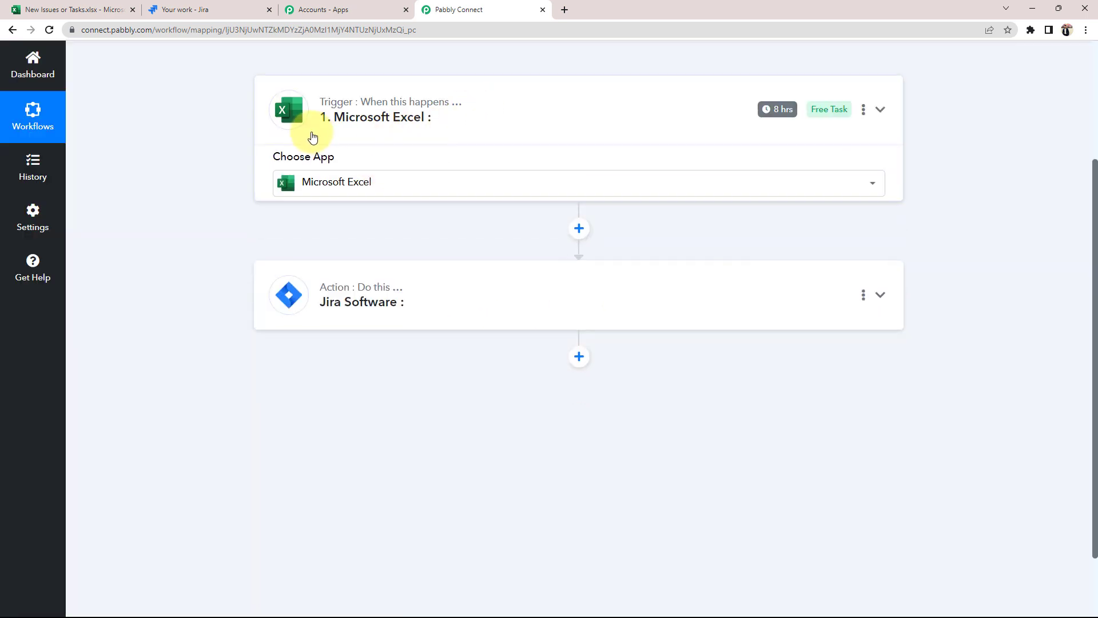
pyautogui.scroll(1, 229, 240)
pyautogui.click(421, 188)
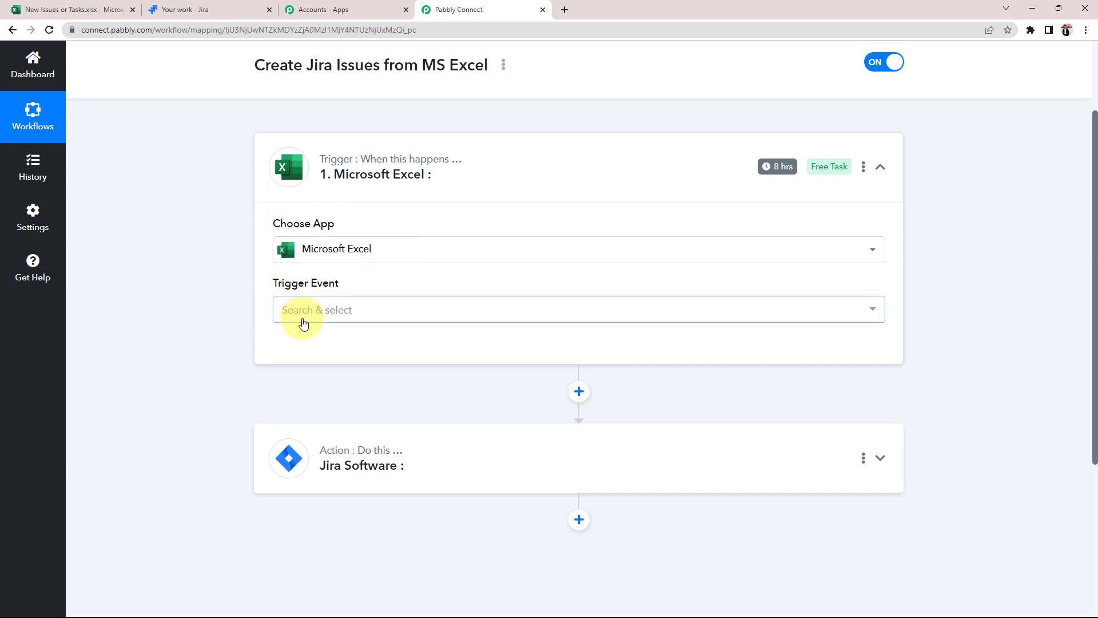
pyautogui.click(385, 480)
pyautogui.scroll(-1, 354, 503)
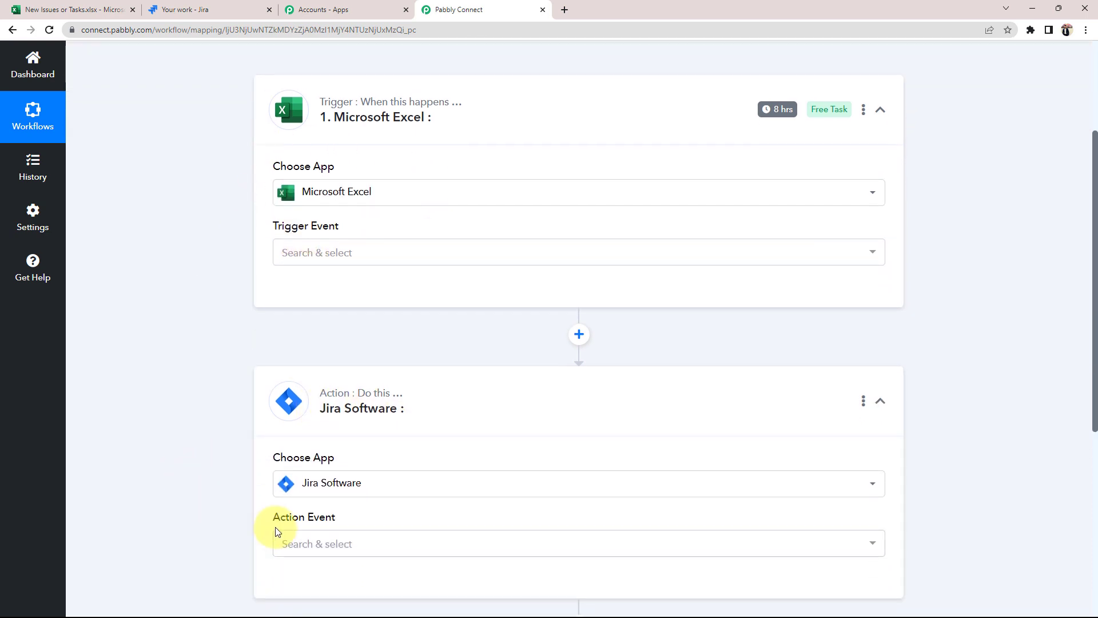
# Set the Microsoft Excel trigger event to New Row in Worksheet.
pyautogui.scroll(1, 188, 311)
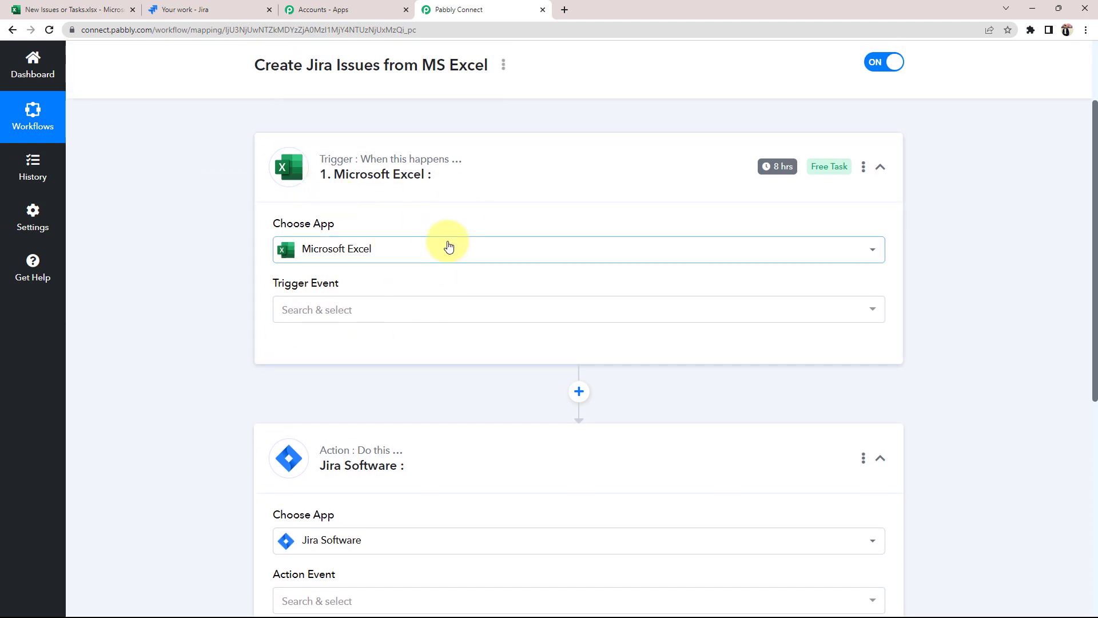
pyautogui.click(292, 305)
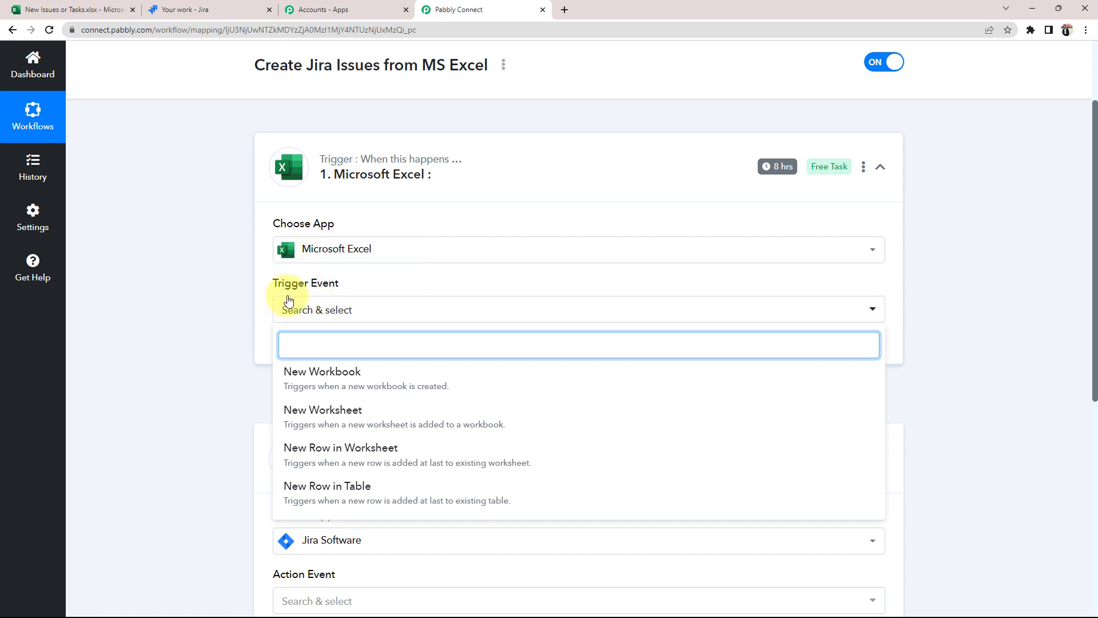
pyautogui.click(344, 451)
# Switch to the Excel workbook and examine the empty rows below the existing issues across the summary, description and due date columns.
pyautogui.click(86, 9)
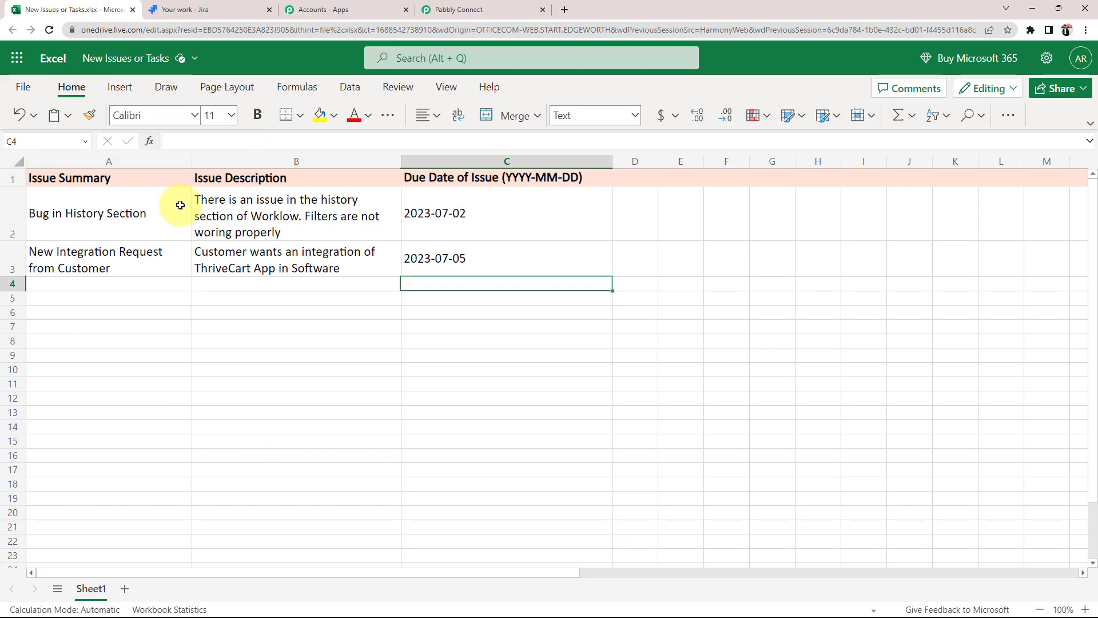
pyautogui.click(79, 284)
pyautogui.click(216, 288)
pyautogui.click(407, 287)
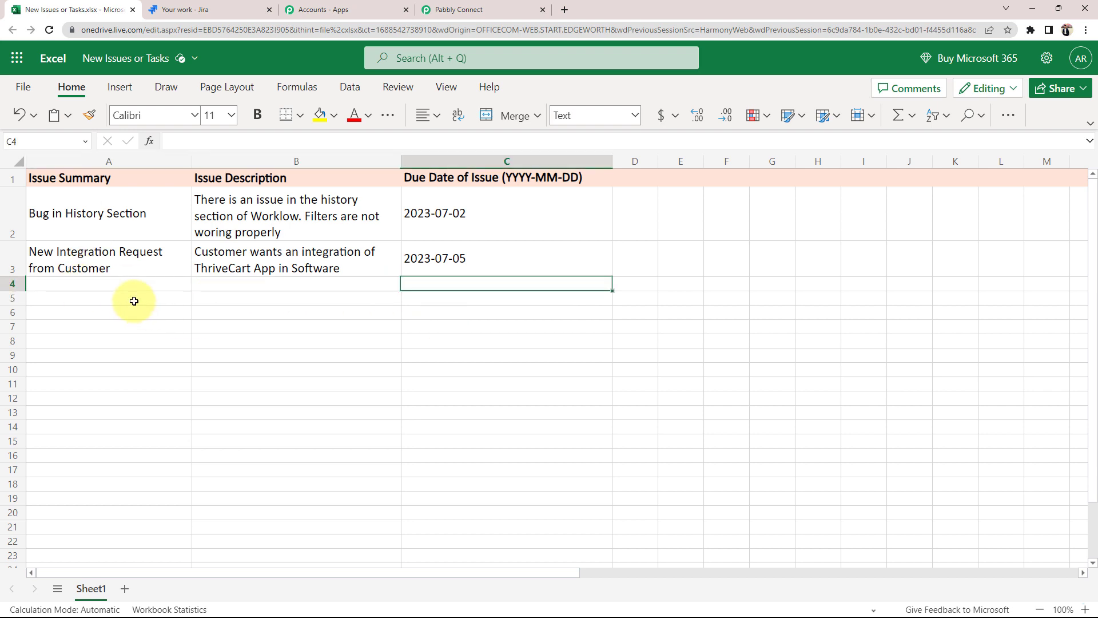
pyautogui.click(102, 293)
pyautogui.click(297, 293)
pyautogui.click(483, 291)
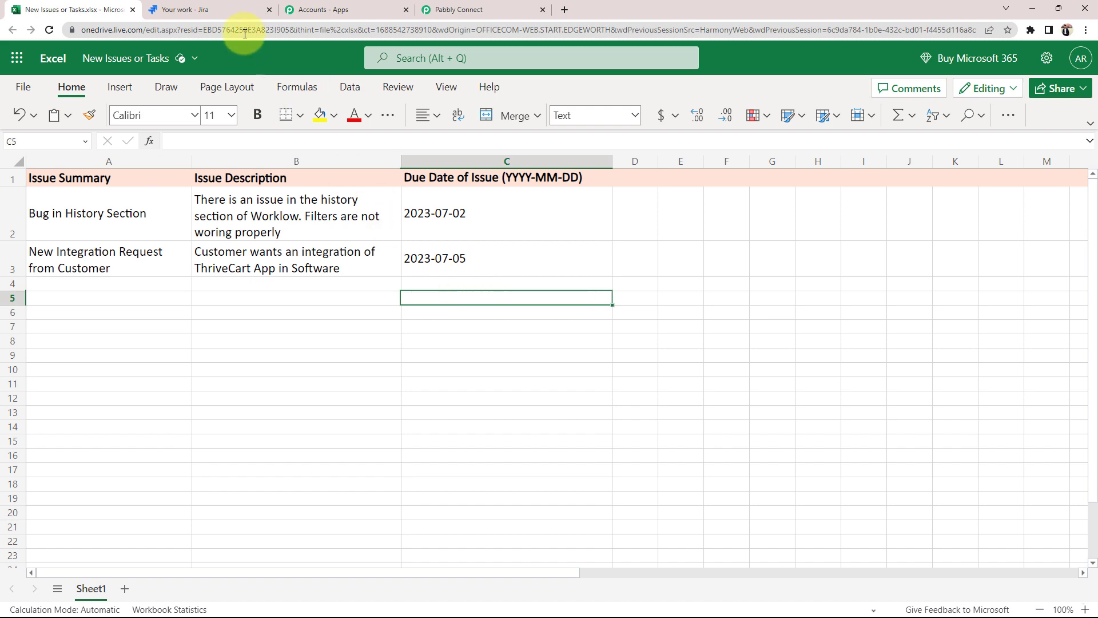
# Return to Pabbly Connect and authorize a new Microsoft Excel connection for the trigger, accepting the requested account permissions.
pyautogui.click(216, 7)
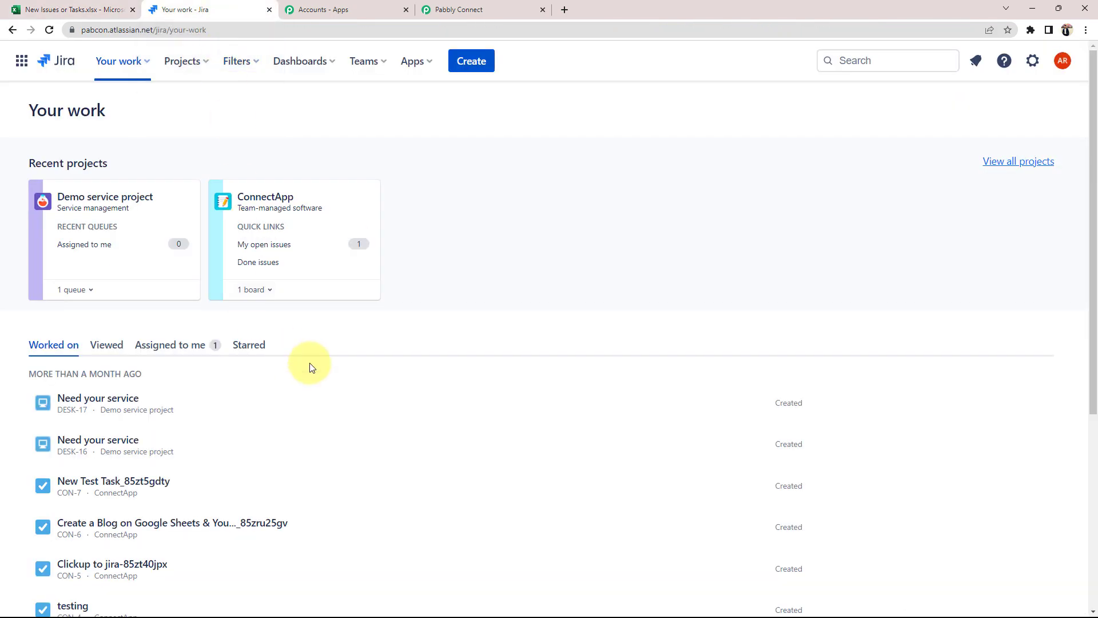
pyautogui.click(457, 9)
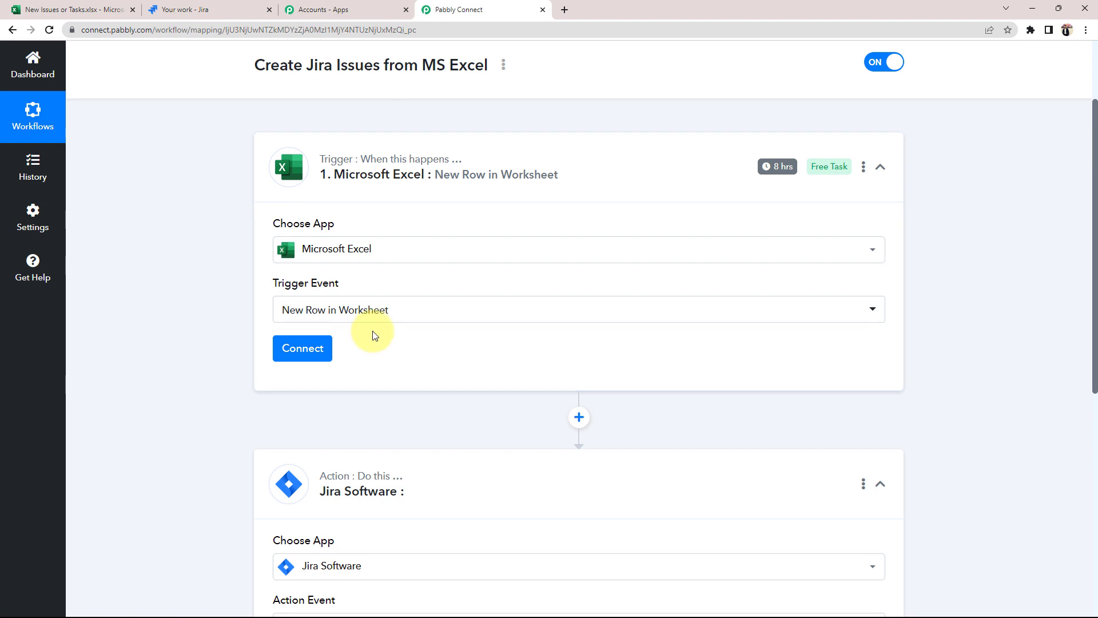
pyautogui.click(302, 346)
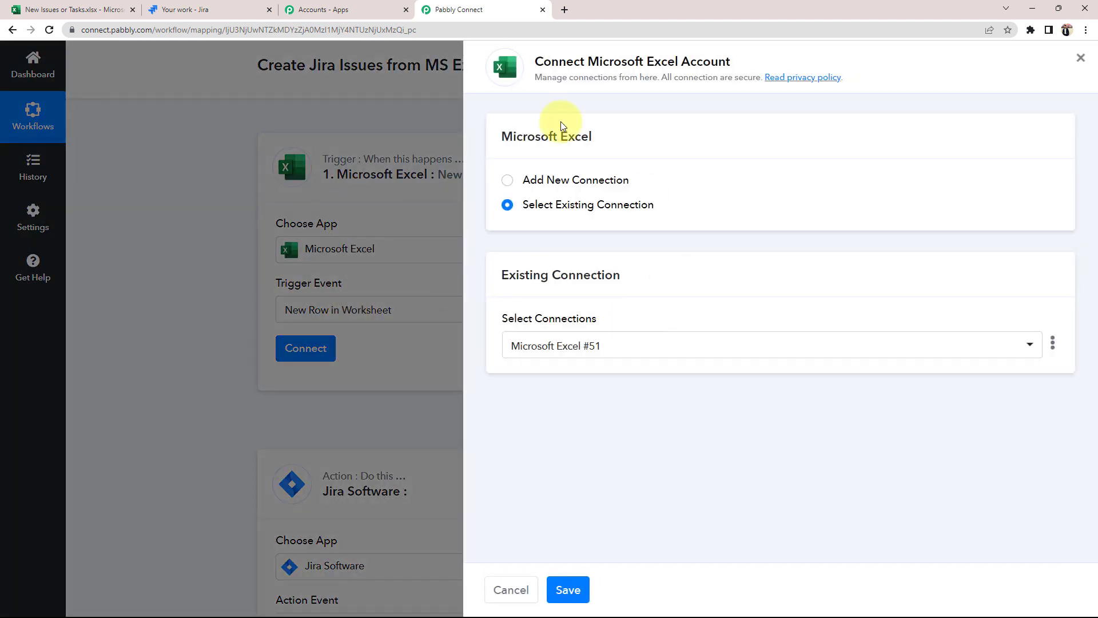
pyautogui.click(595, 57)
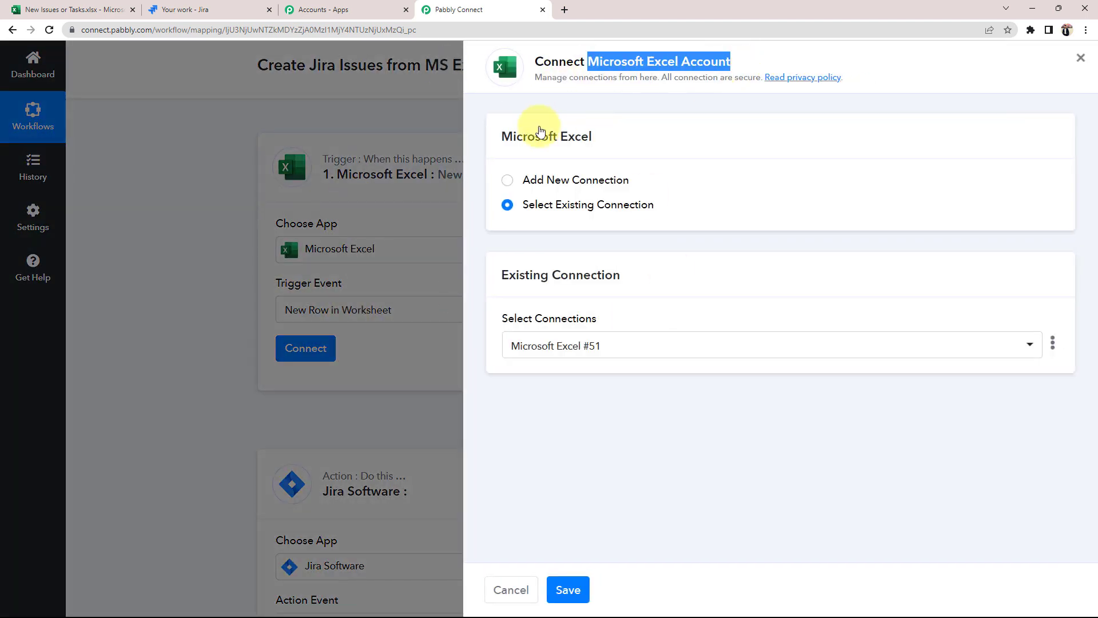
pyautogui.click(506, 182)
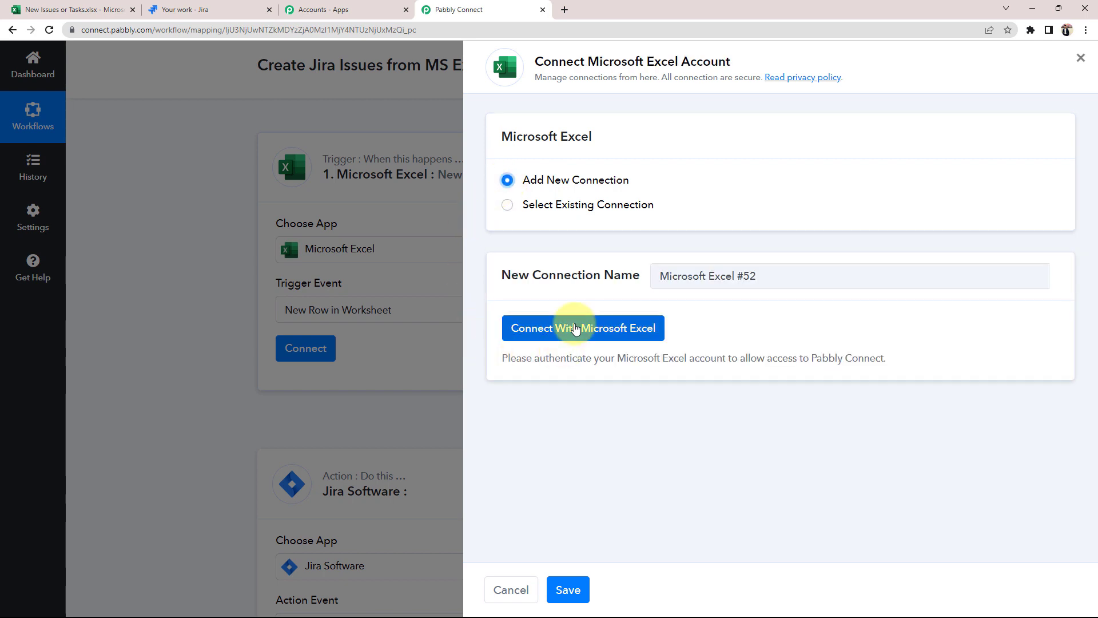
pyautogui.click(575, 328)
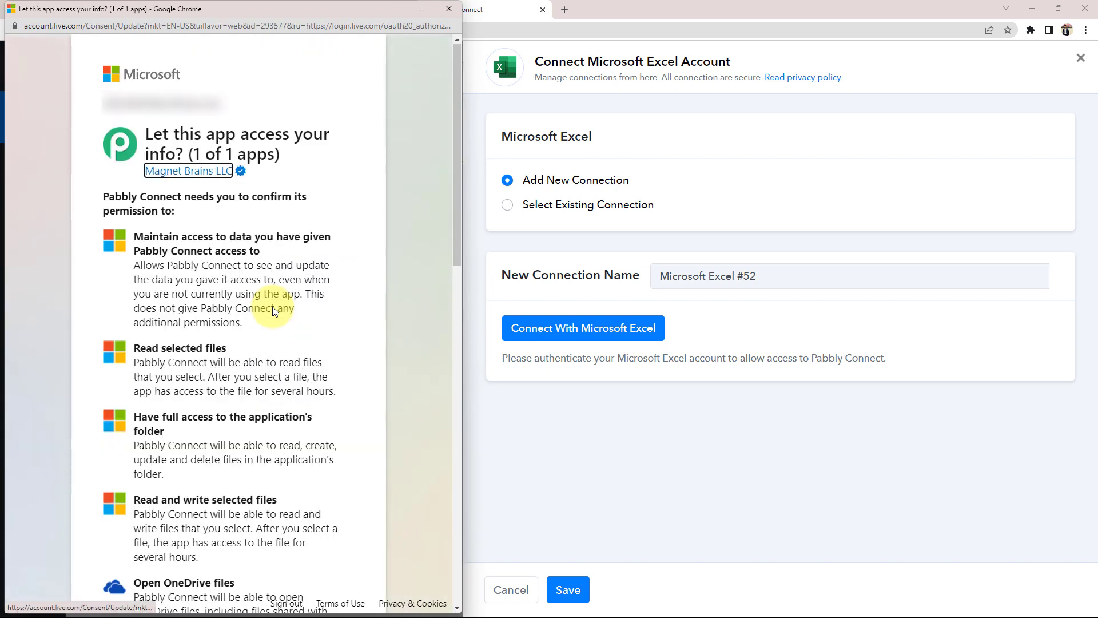
pyautogui.scroll(-20, 273, 310)
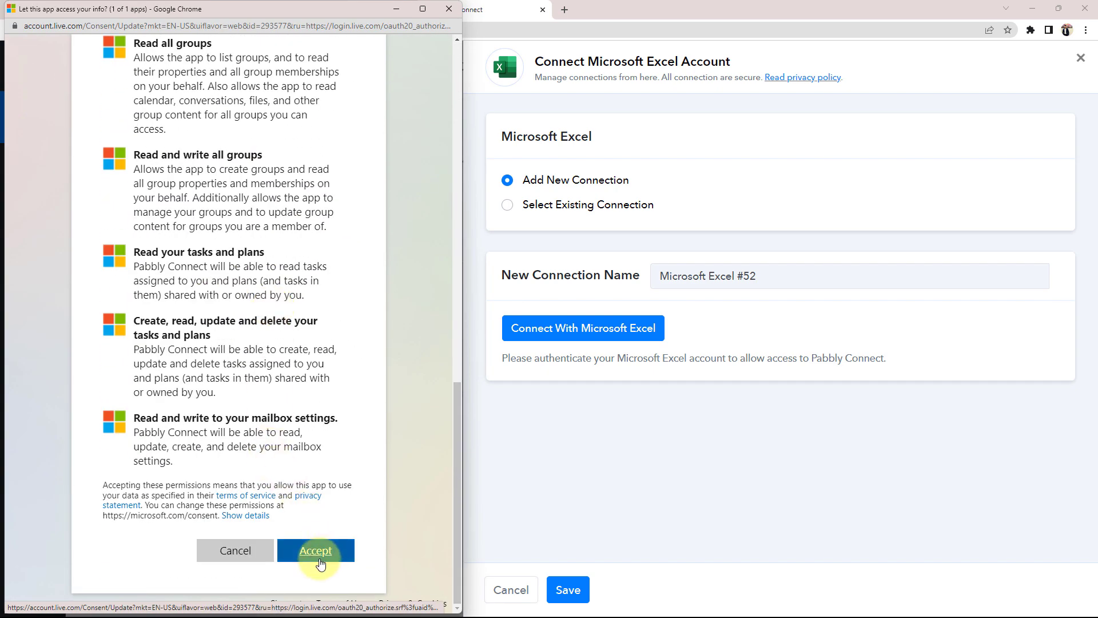
pyautogui.click(313, 550)
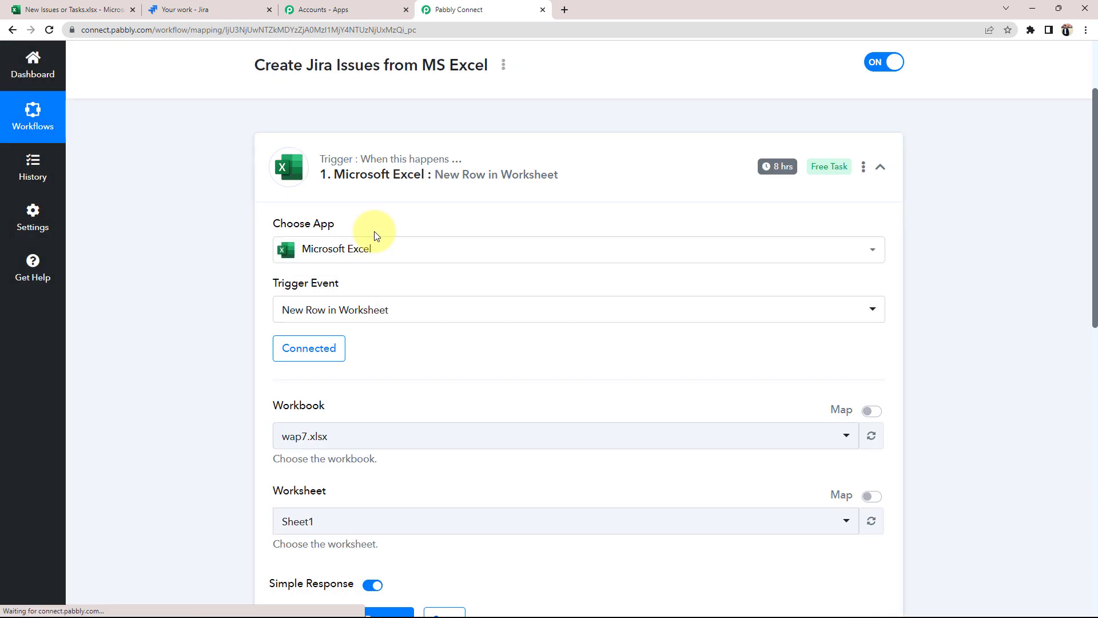
# Choose New Issues or Tasks.xlsx as the trigger's workbook and check its worksheet name against the open Excel file.
pyautogui.scroll(-2, 257, 309)
pyautogui.moveTo(272, 294); pyautogui.dragTo(339, 295)
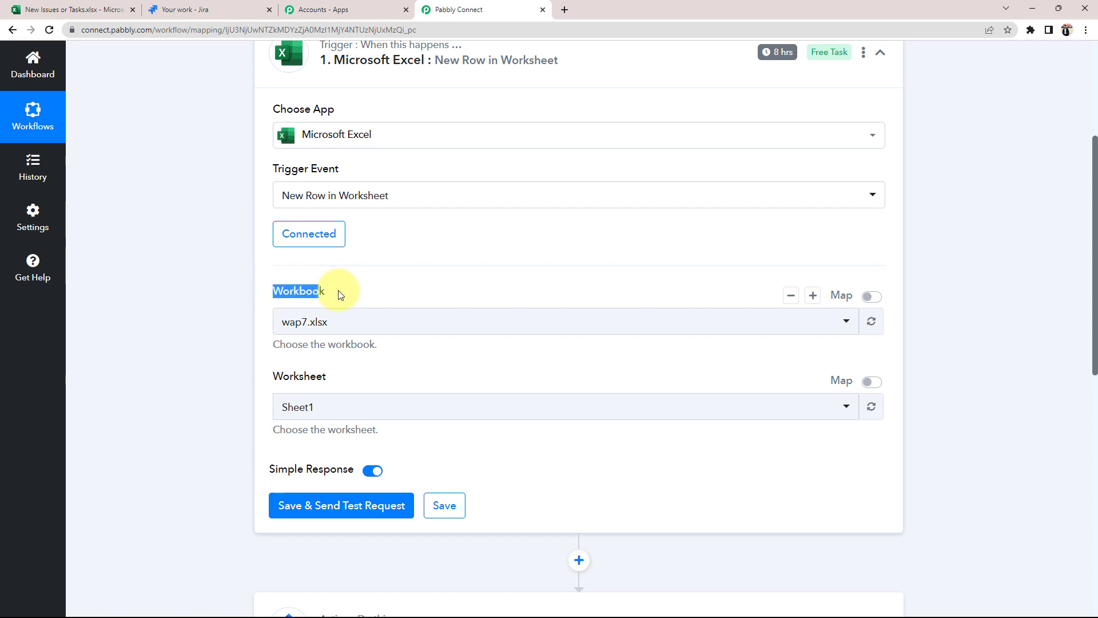
pyautogui.click(78, 6)
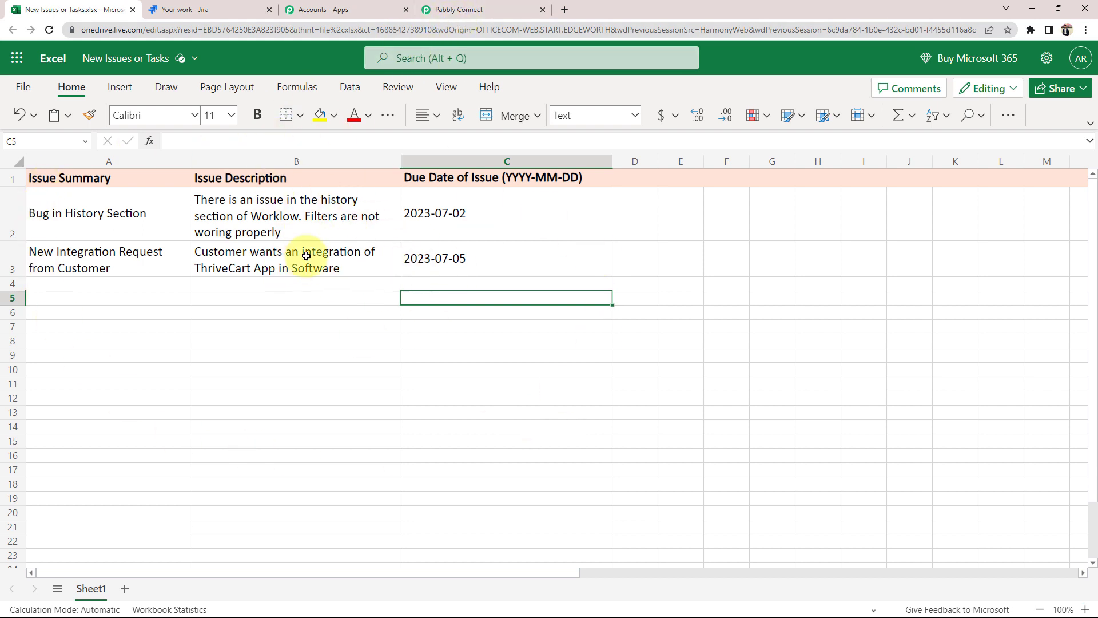
pyautogui.click(486, 17)
pyautogui.click(314, 320)
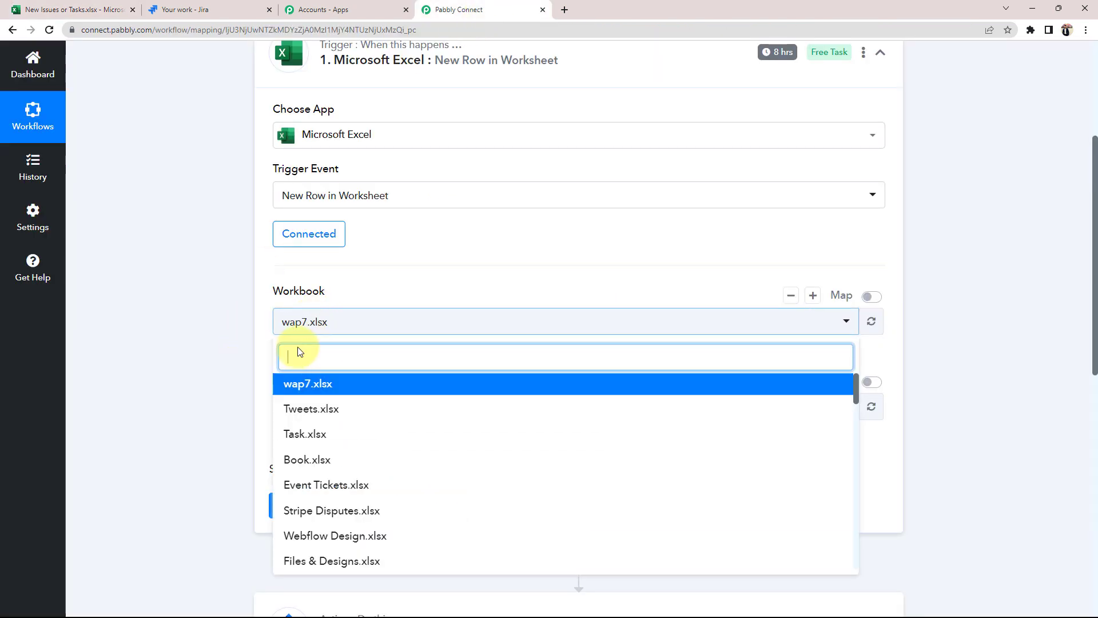
pyautogui.write('new')
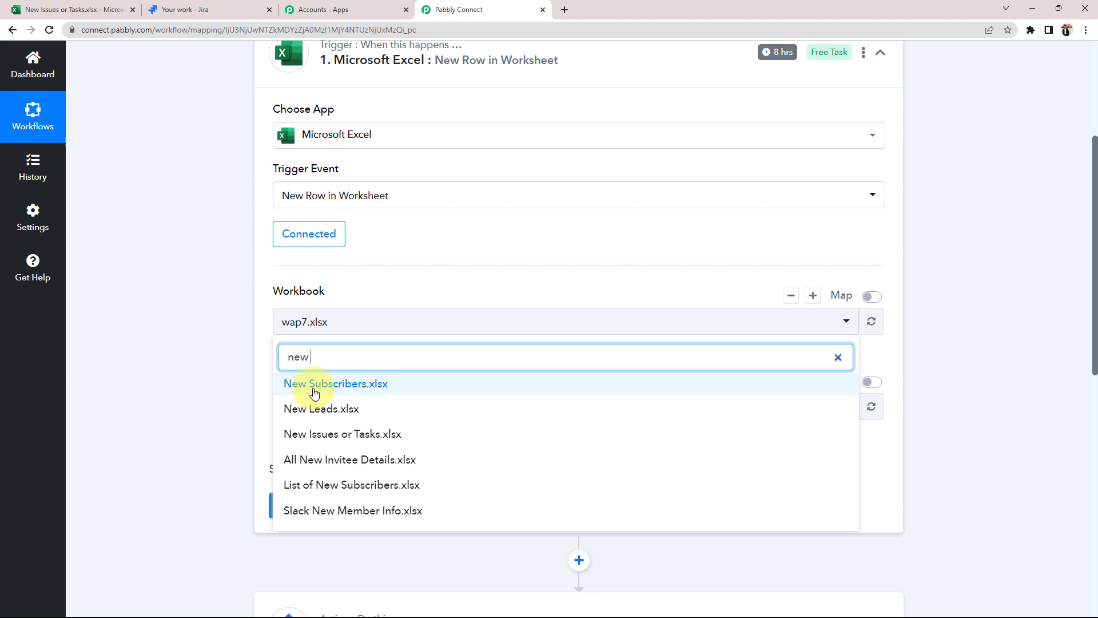
pyautogui.click(318, 433)
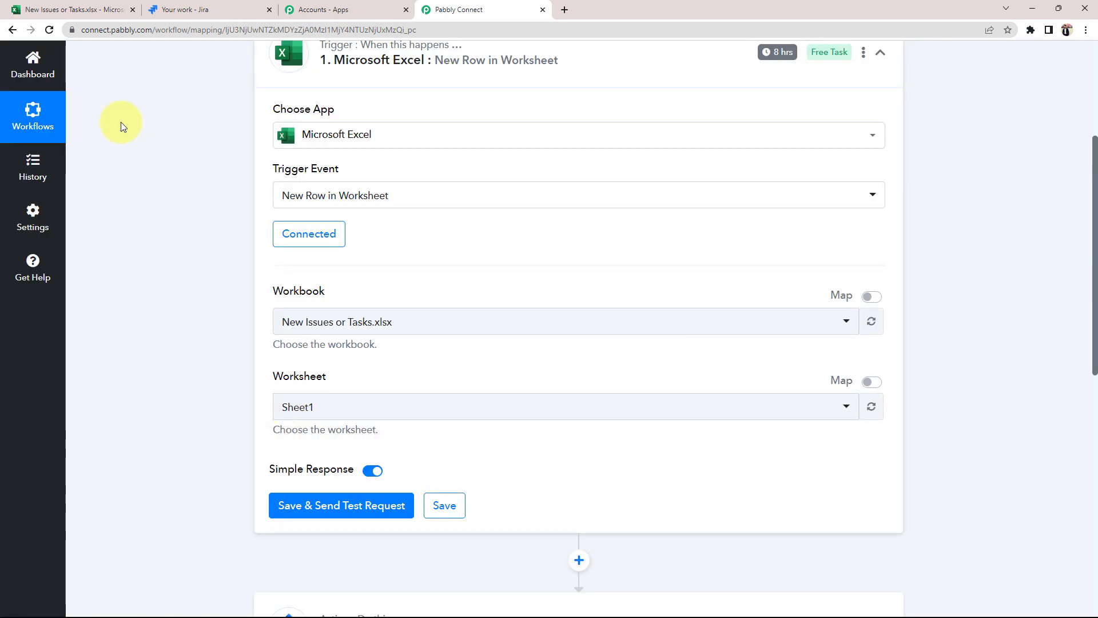
pyautogui.click(97, 9)
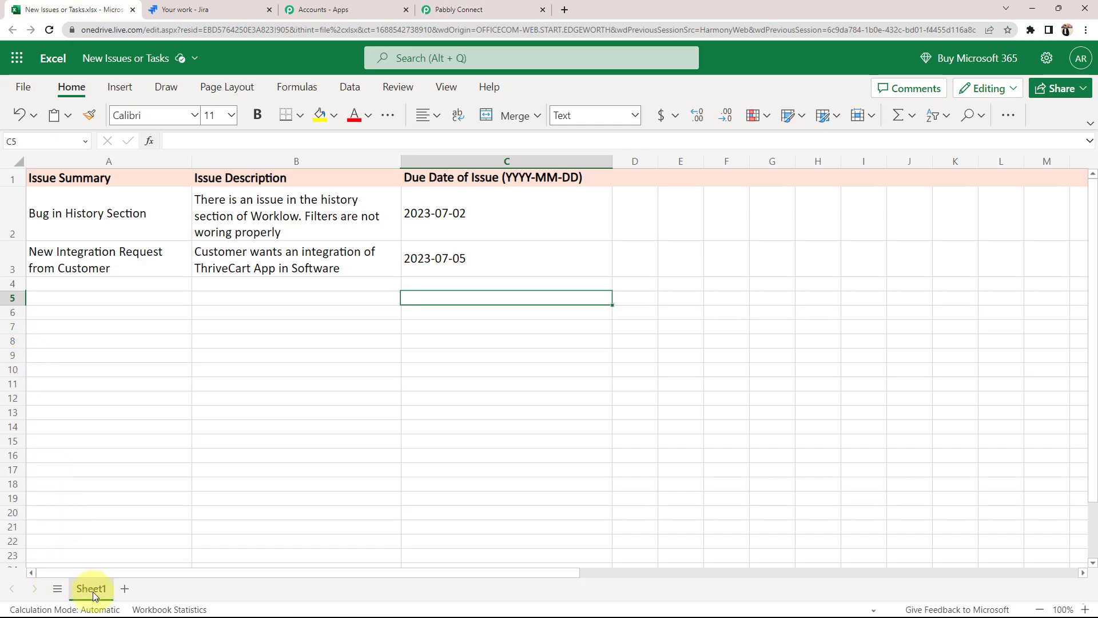
pyautogui.click(456, 8)
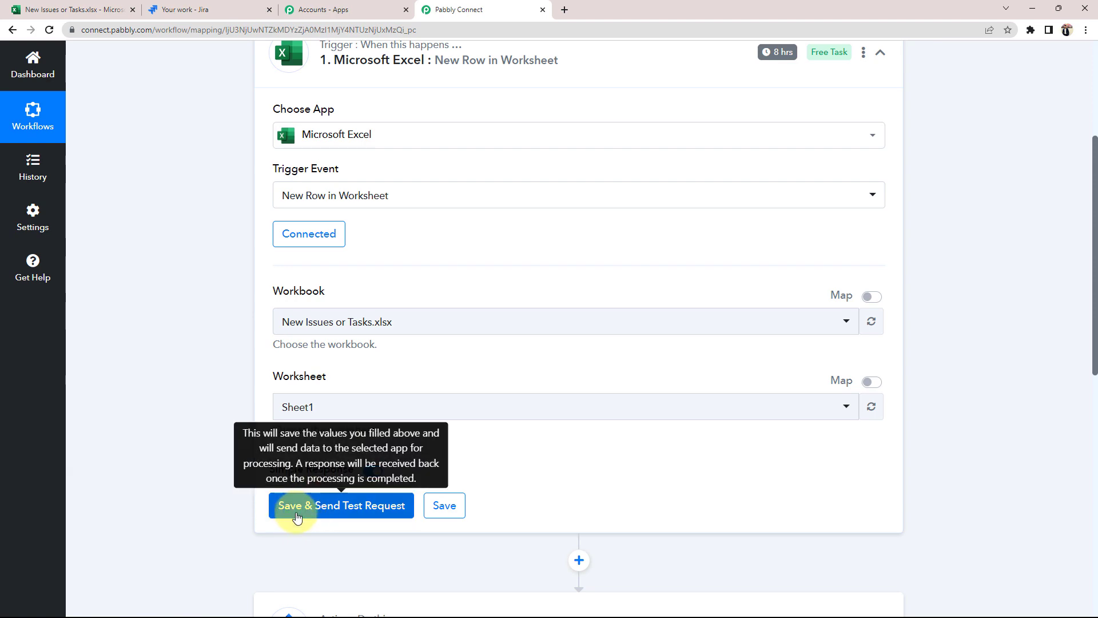
# Review the last issue row in the Excel workbook, then save the Pabbly Connect trigger and send a test request.
pyautogui.click(86, 8)
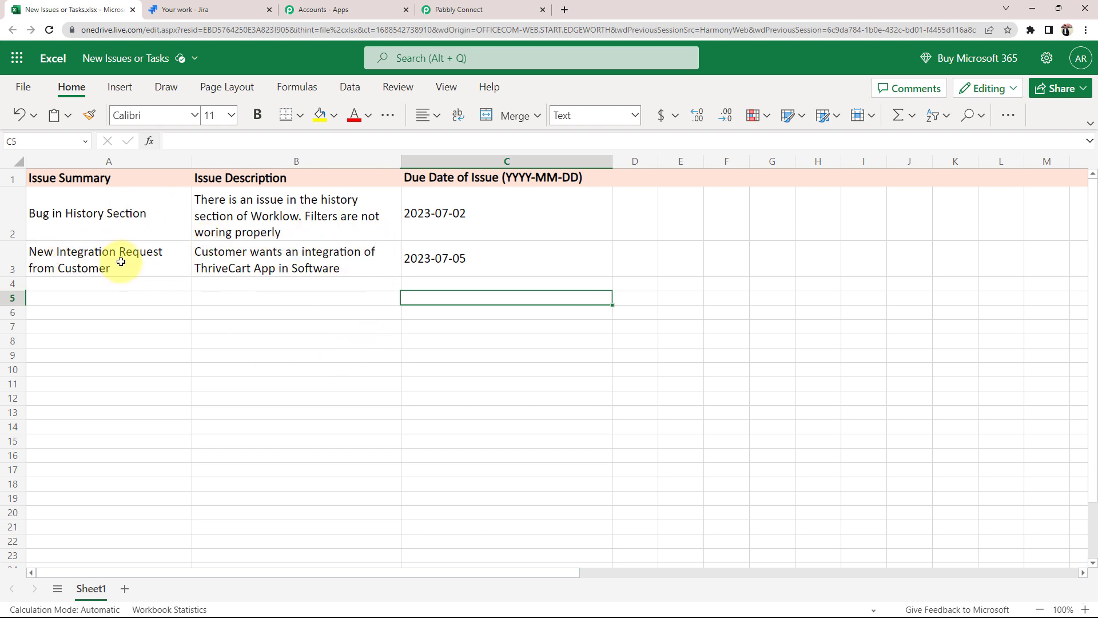
pyautogui.click(85, 267)
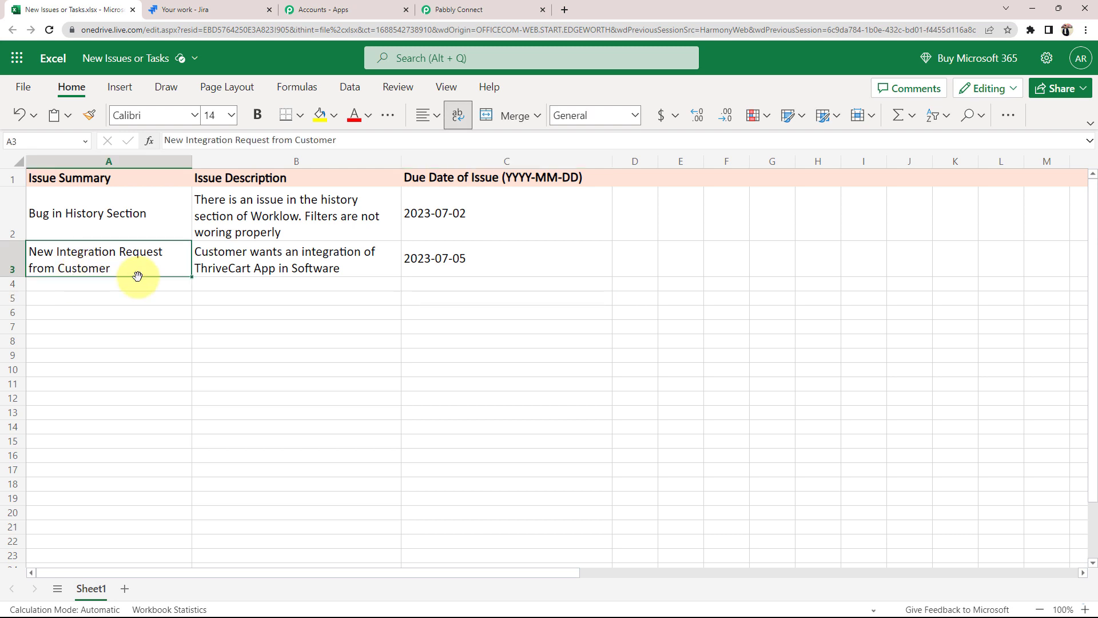
pyautogui.click(218, 266)
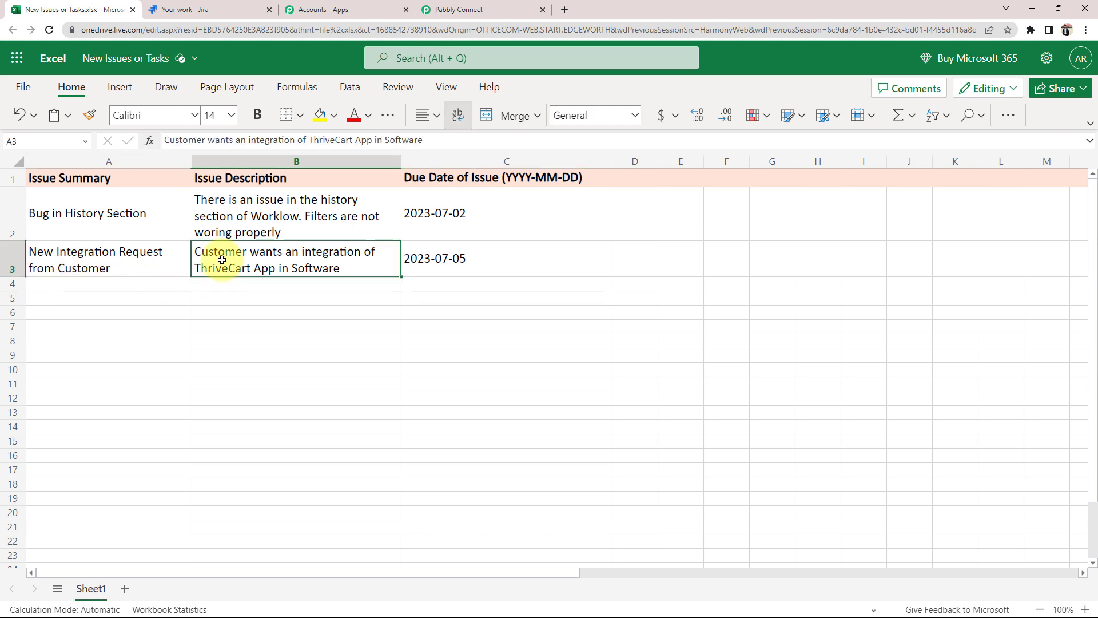
pyautogui.click(453, 265)
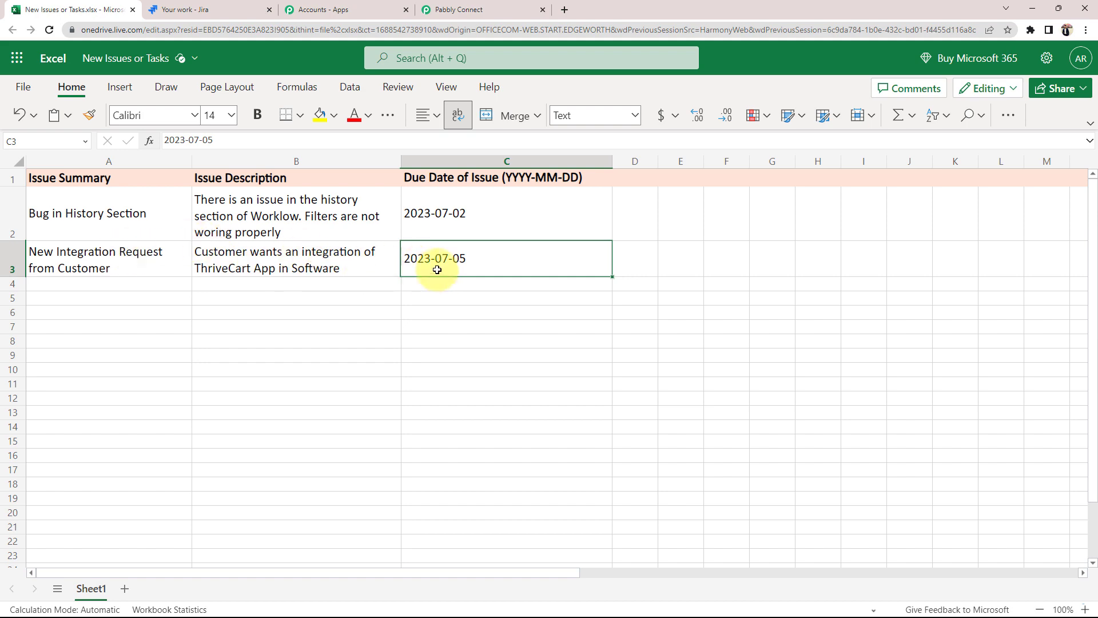
pyautogui.click(451, 10)
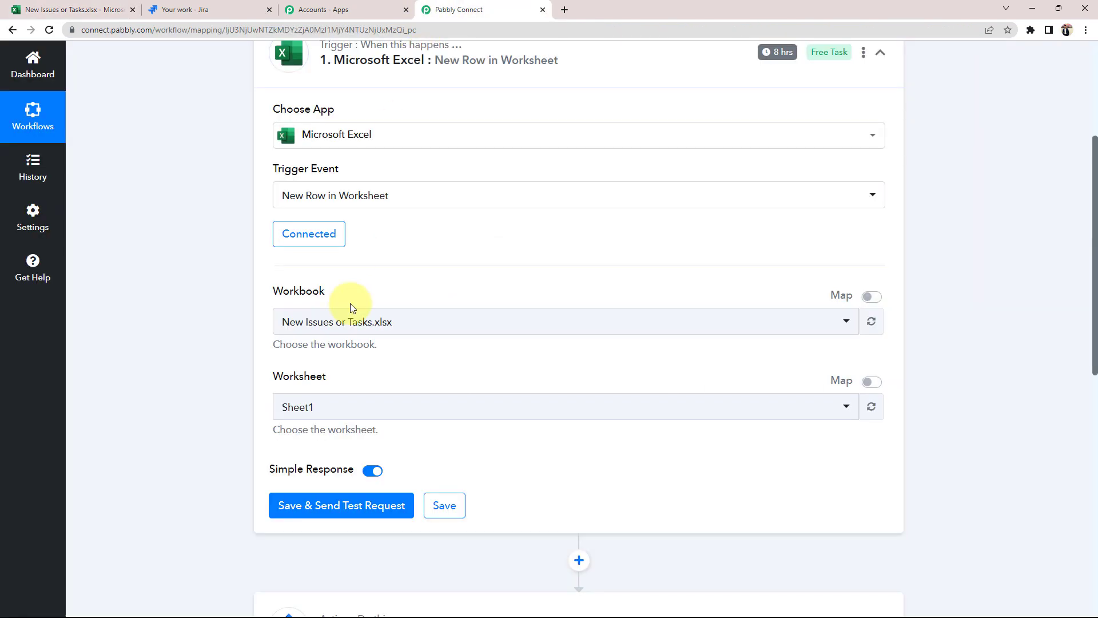
pyautogui.click(296, 506)
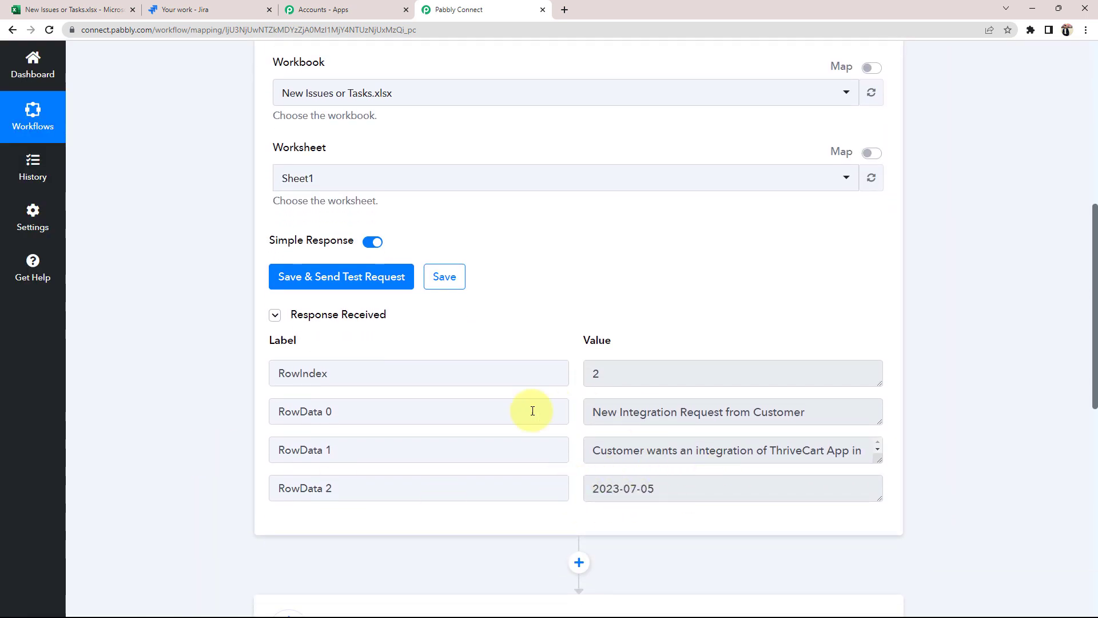
# Compare the summary, description and due date in the workbook's last issue row with the trigger's received response in Pabbly Connect.
pyautogui.click(69, 10)
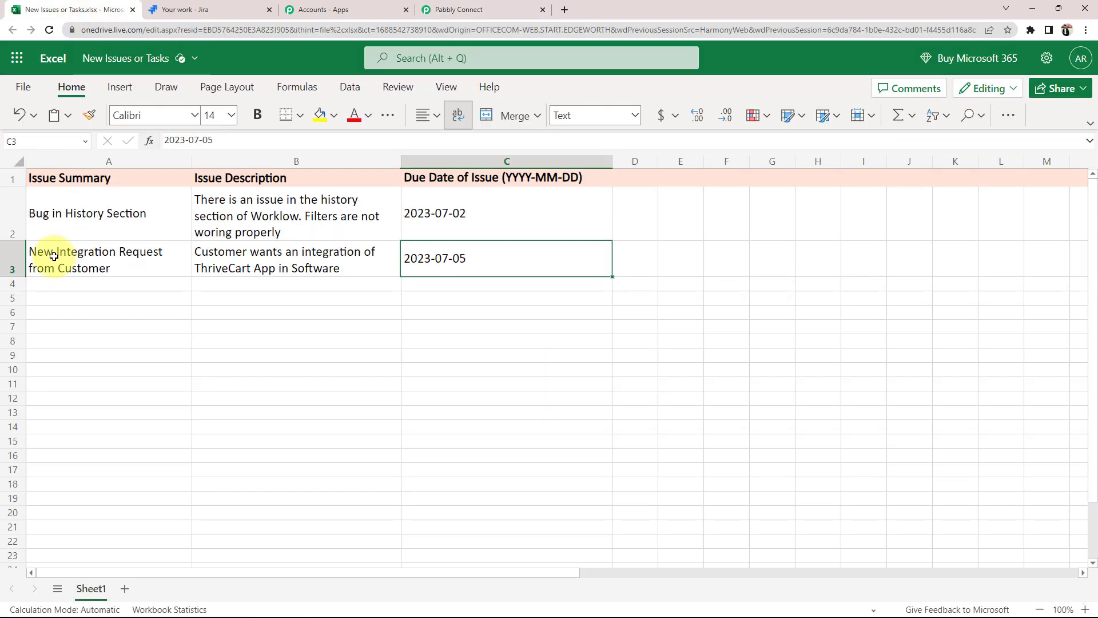
pyautogui.click(45, 259)
pyautogui.click(291, 260)
pyautogui.click(426, 260)
pyautogui.click(432, 11)
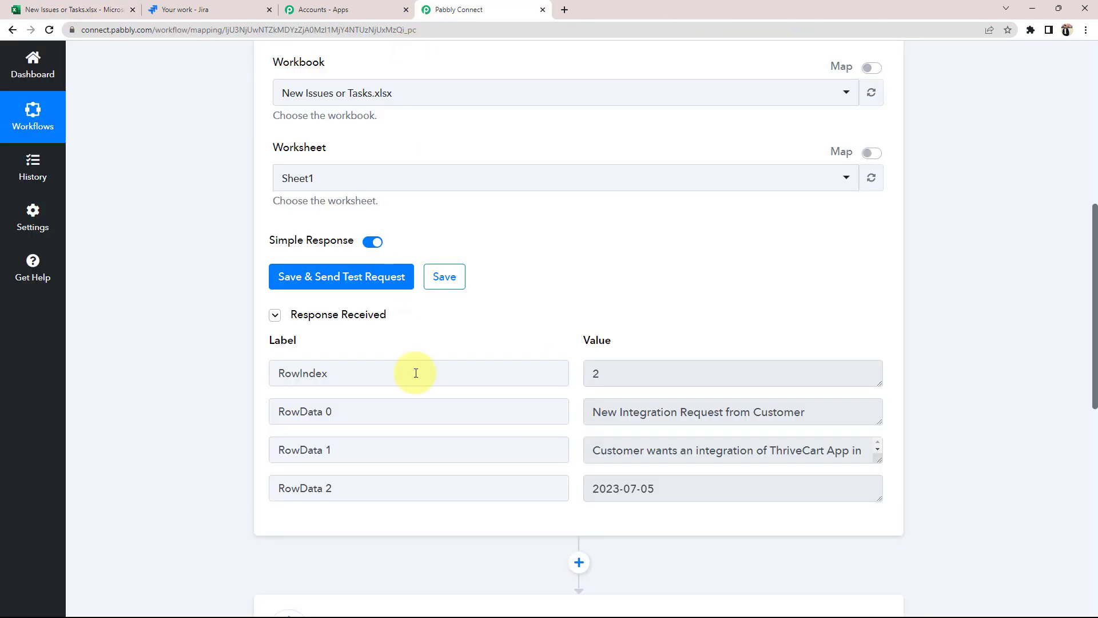
pyautogui.moveTo(593, 418); pyautogui.dragTo(690, 420)
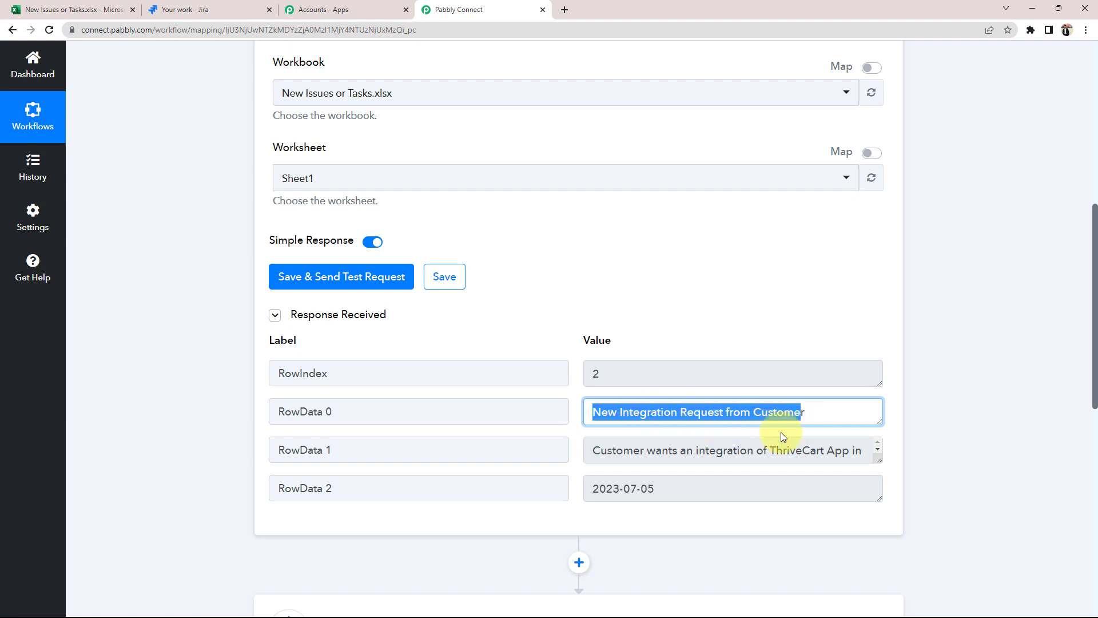
pyautogui.moveTo(683, 487); pyautogui.dragTo(607, 478)
pyautogui.click(200, 428)
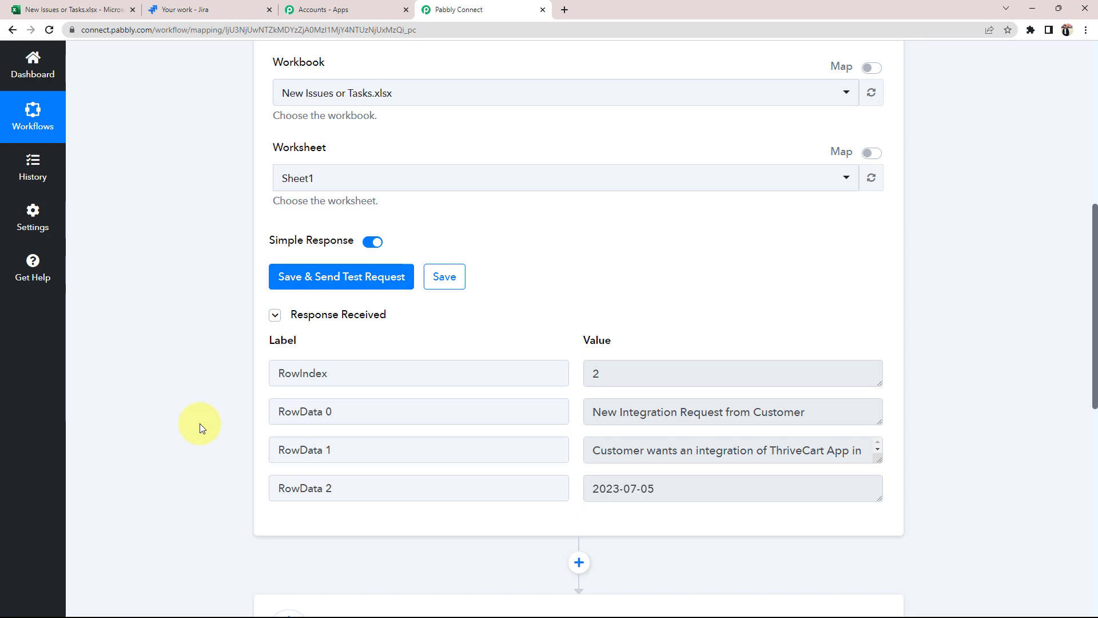
# Collapse the Microsoft Excel trigger step and set the Jira Software action event to Create Issue.
pyautogui.scroll(10, 198, 424)
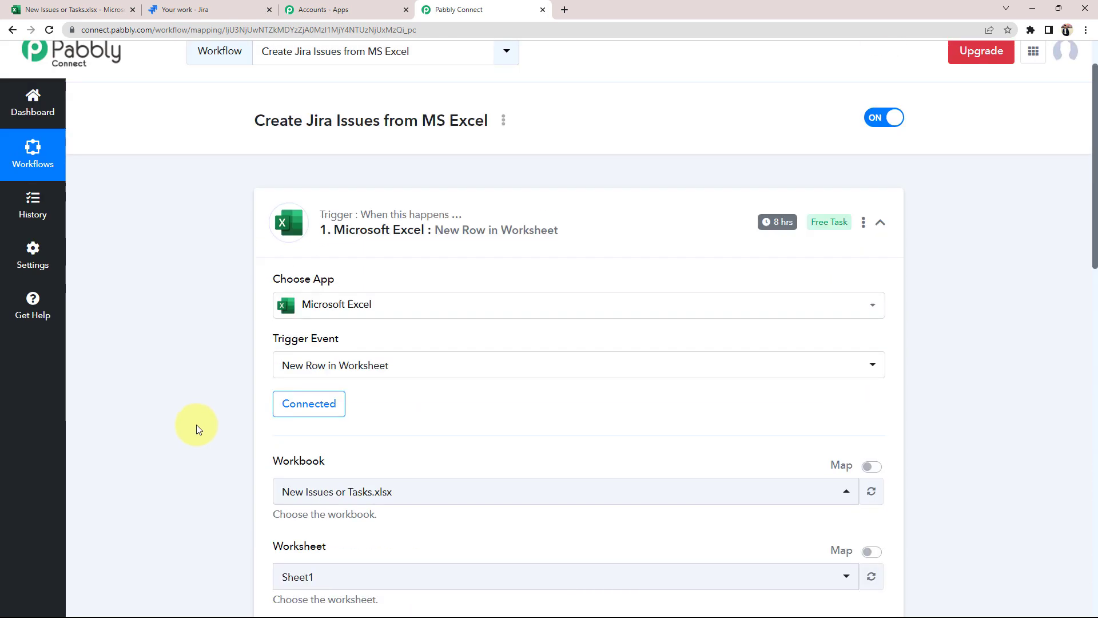
pyautogui.click(560, 275)
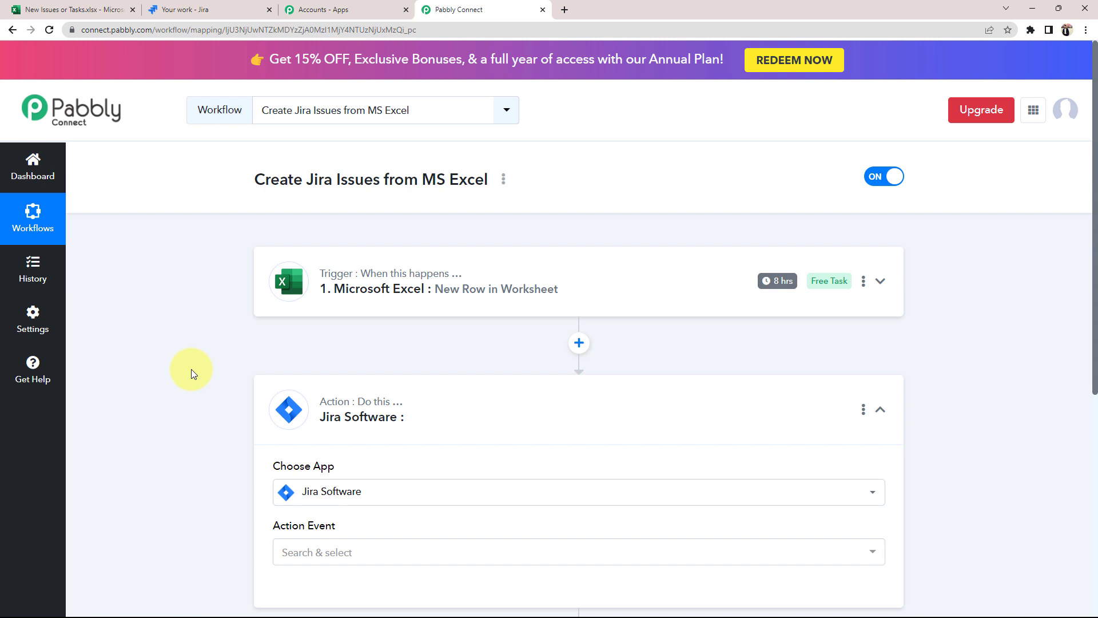
pyautogui.moveTo(349, 285)
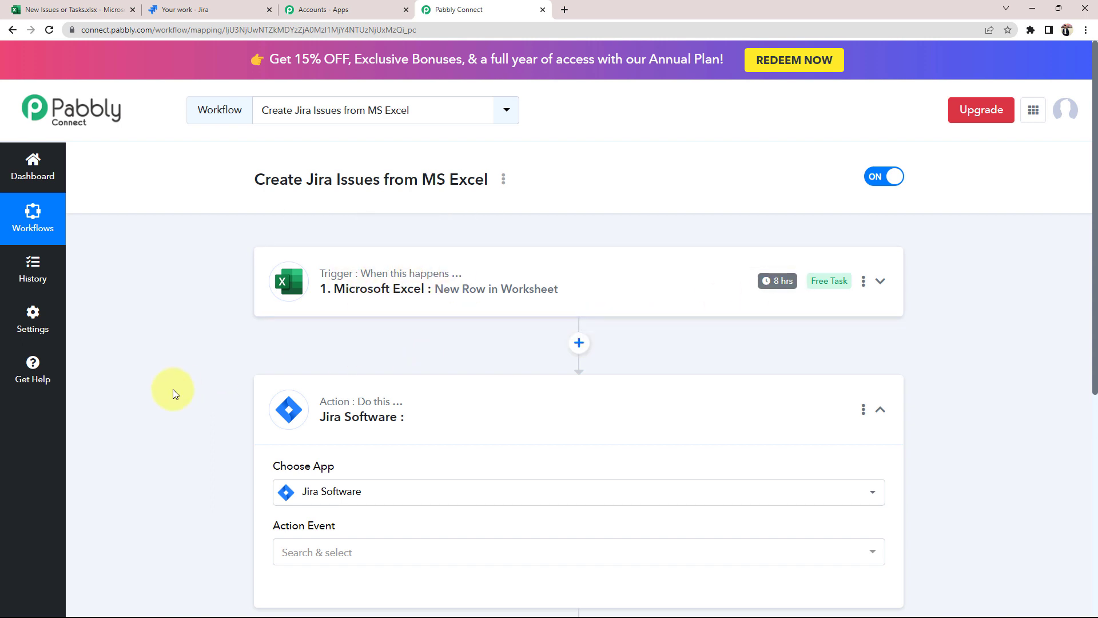
pyautogui.scroll(-1, 249, 339)
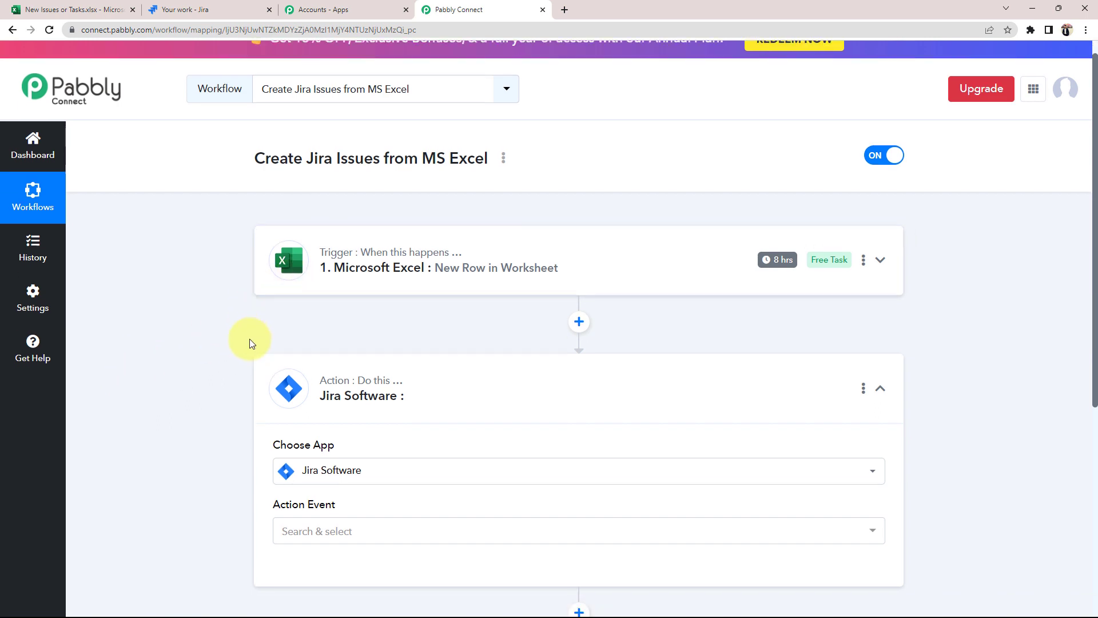
pyautogui.scroll(-1, 250, 340)
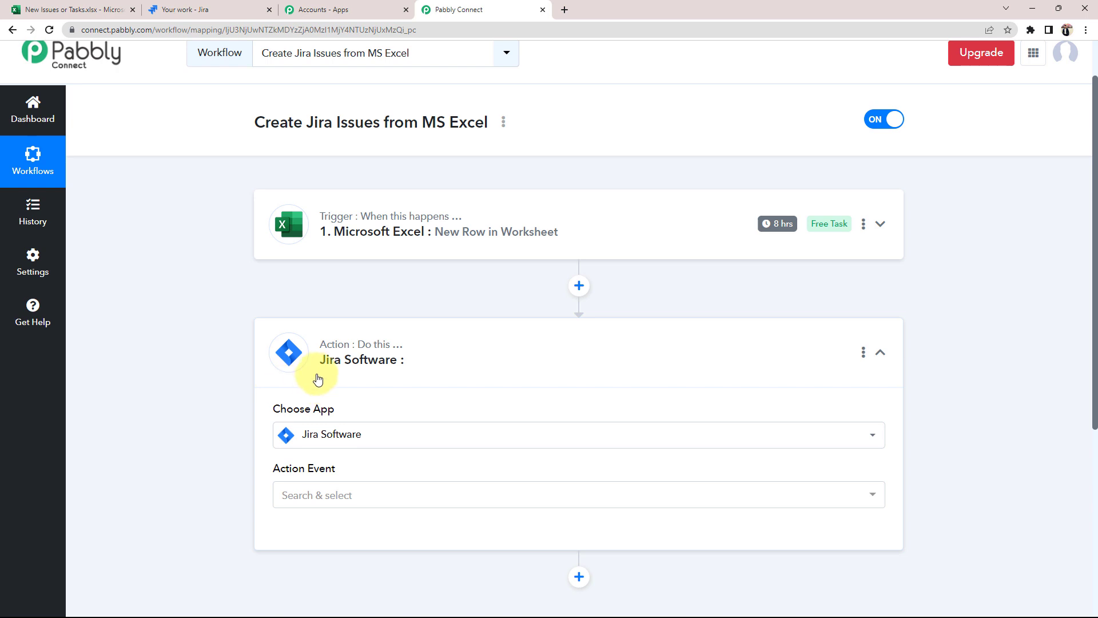
pyautogui.scroll(-3, 94, 444)
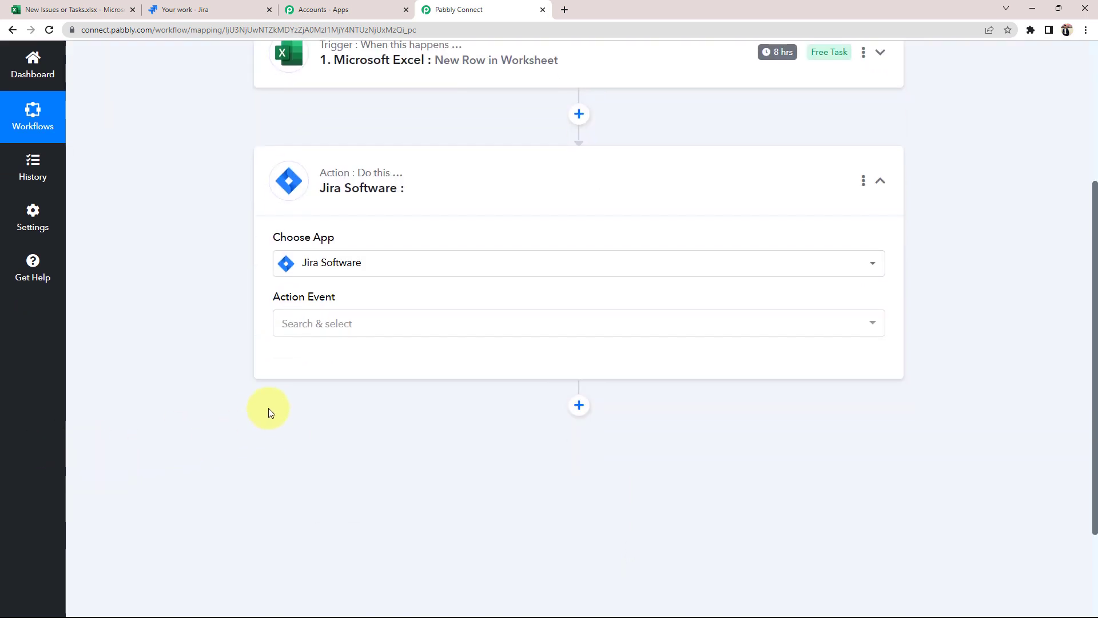
pyautogui.click(297, 320)
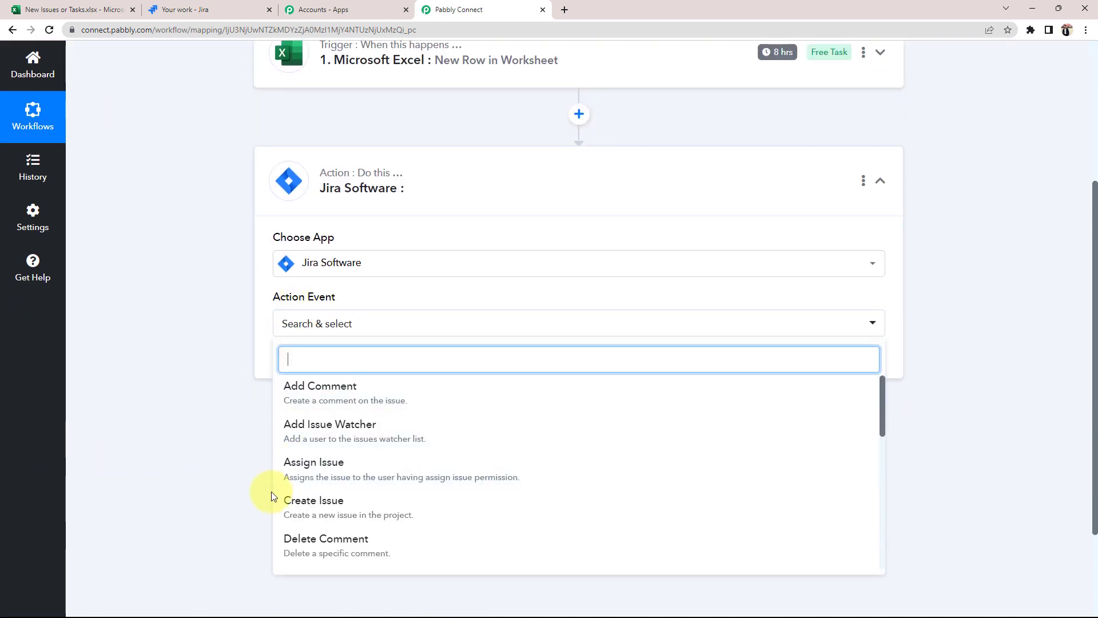
pyautogui.click(314, 514)
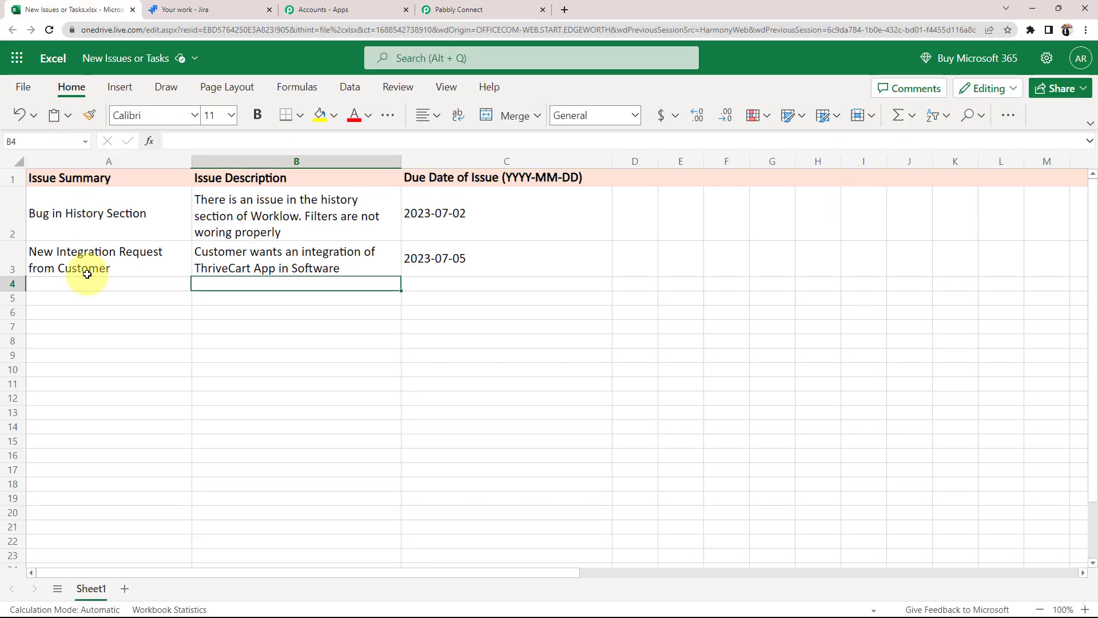
# Examine the summary, description and due date of the third row in the Excel workbook, then return to Pabbly Connect.
pyautogui.click(87, 272)
pyautogui.click(245, 269)
pyautogui.click(409, 263)
pyautogui.click(100, 248)
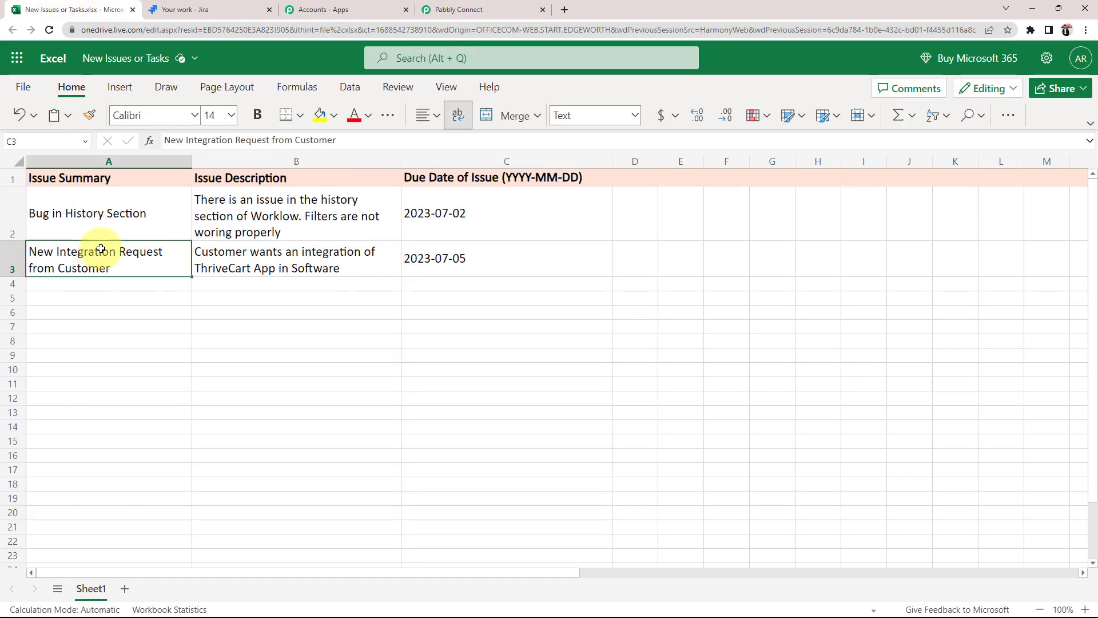
pyautogui.click(382, 264)
pyautogui.click(410, 255)
pyautogui.click(452, 10)
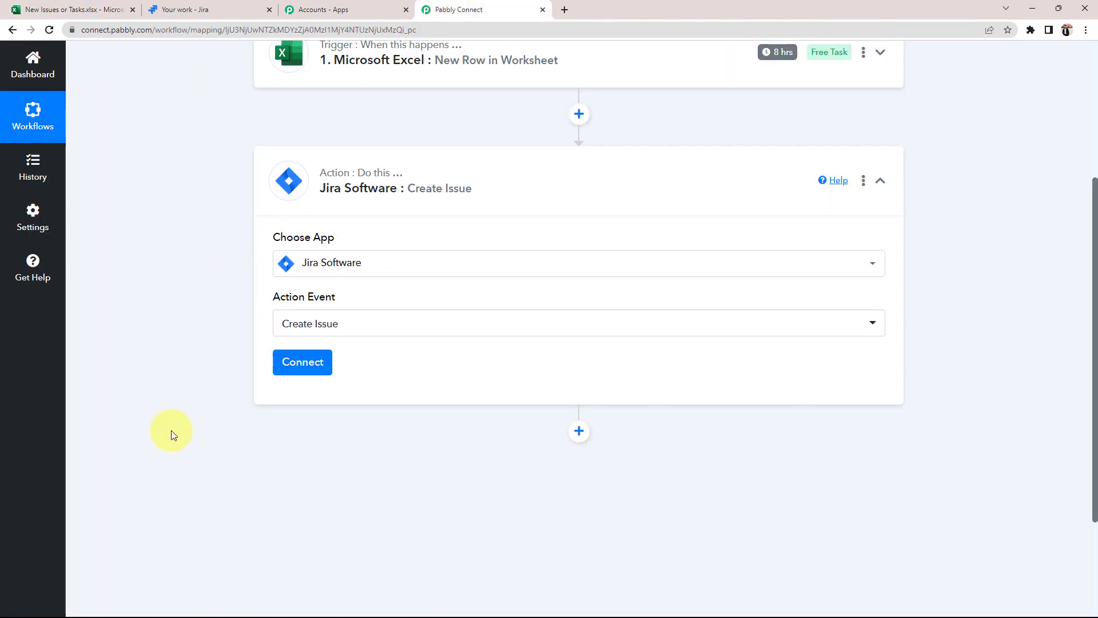
# Connect the Jira Software action through a new connection and accept Pabbly's access request for the Atlassian account.
pyautogui.click(300, 365)
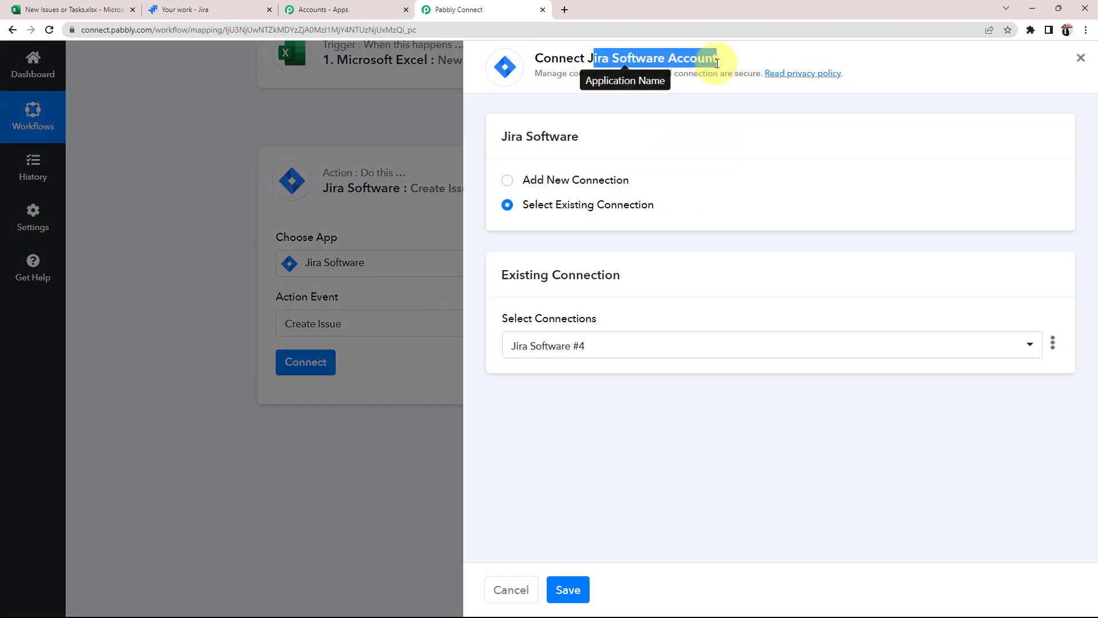
pyautogui.click(506, 181)
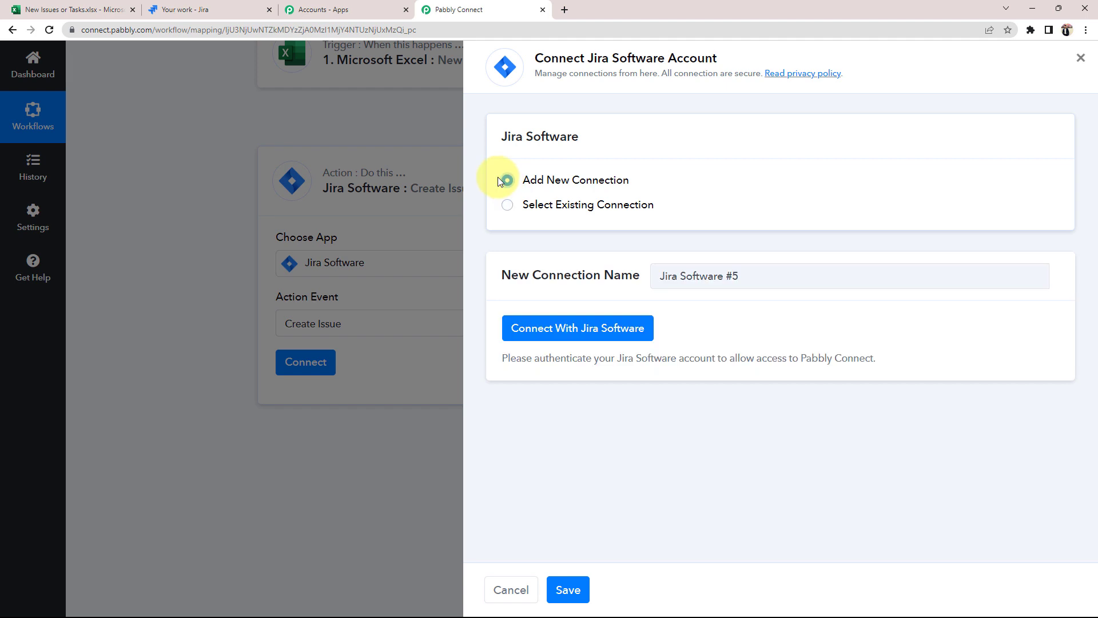
pyautogui.click(542, 330)
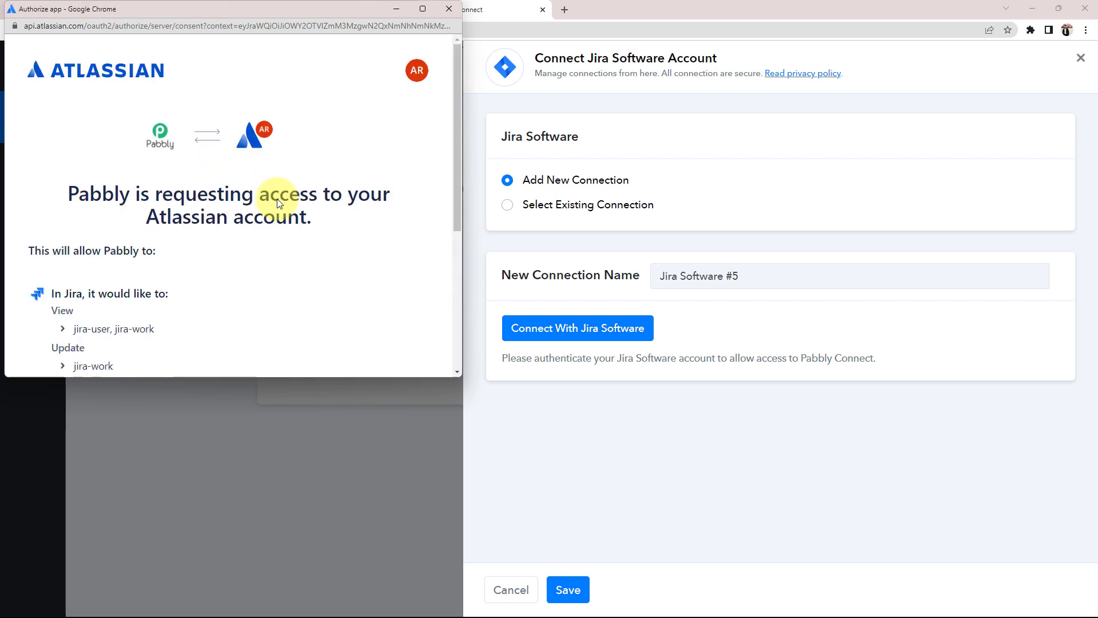
pyautogui.scroll(-5, 272, 199)
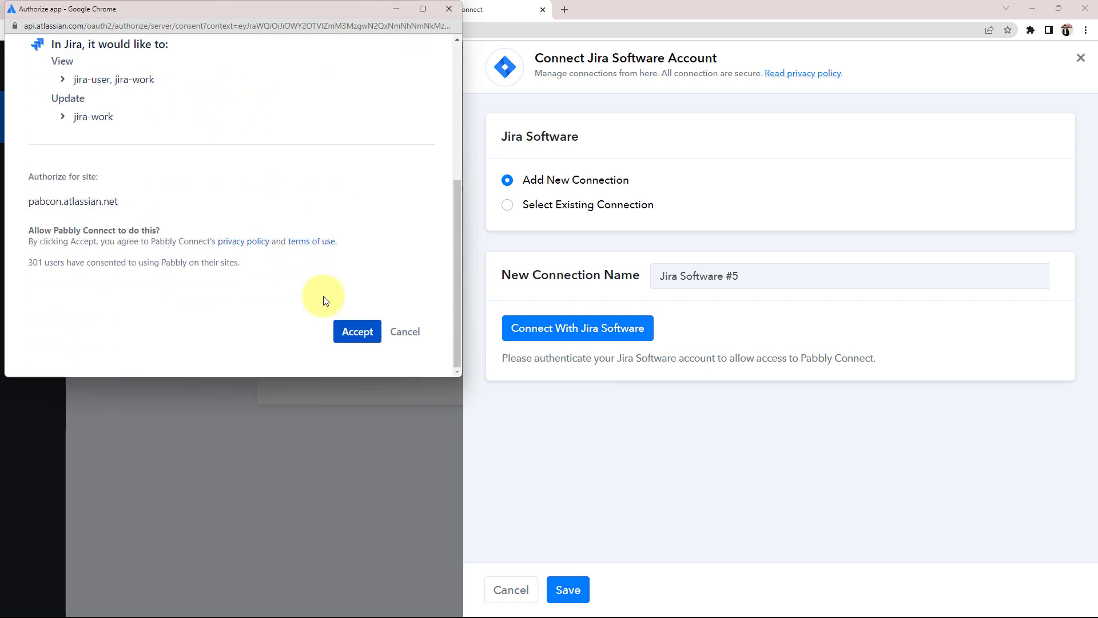
pyautogui.click(353, 328)
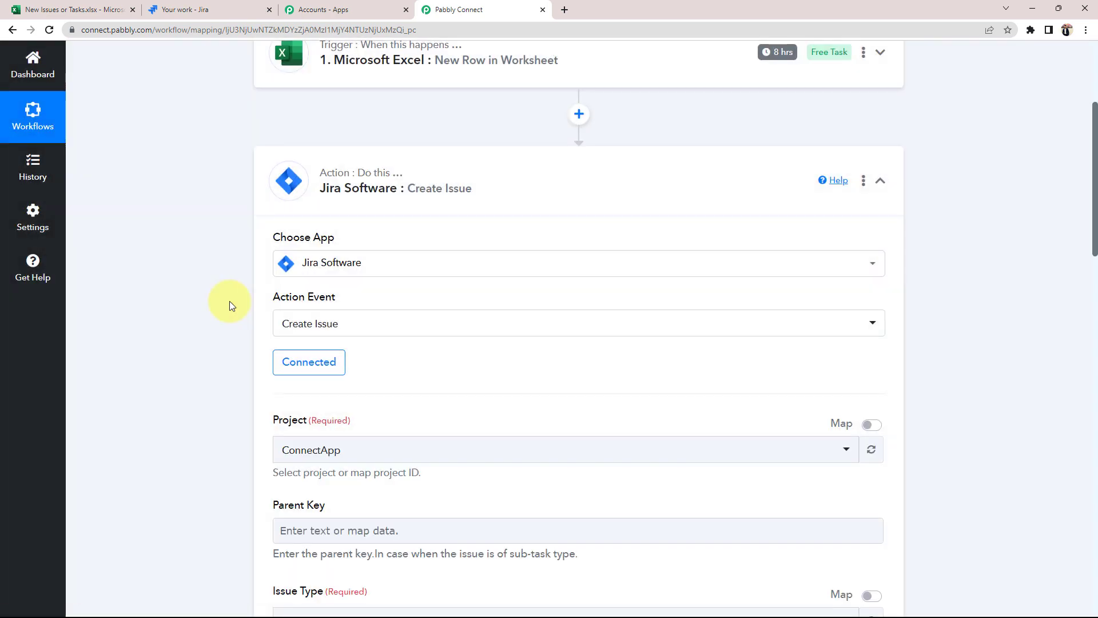
# Review the Create Issue action's fields, then switch to Jira and open the Demo service project from the recent projects.
pyautogui.scroll(-5, 228, 301)
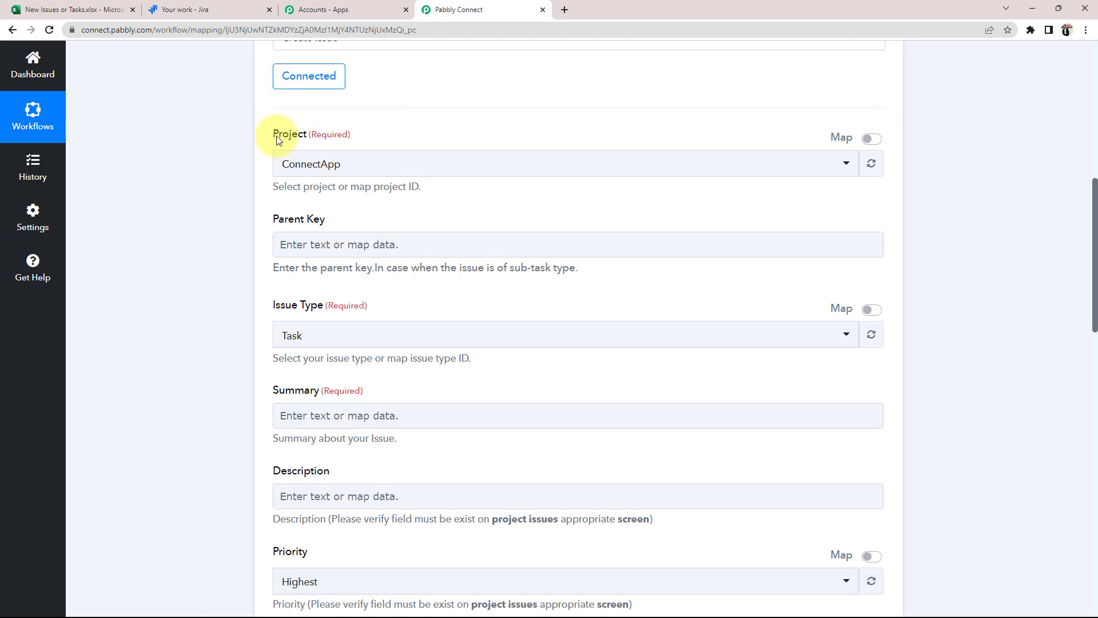
pyautogui.moveTo(275, 137); pyautogui.dragTo(338, 141)
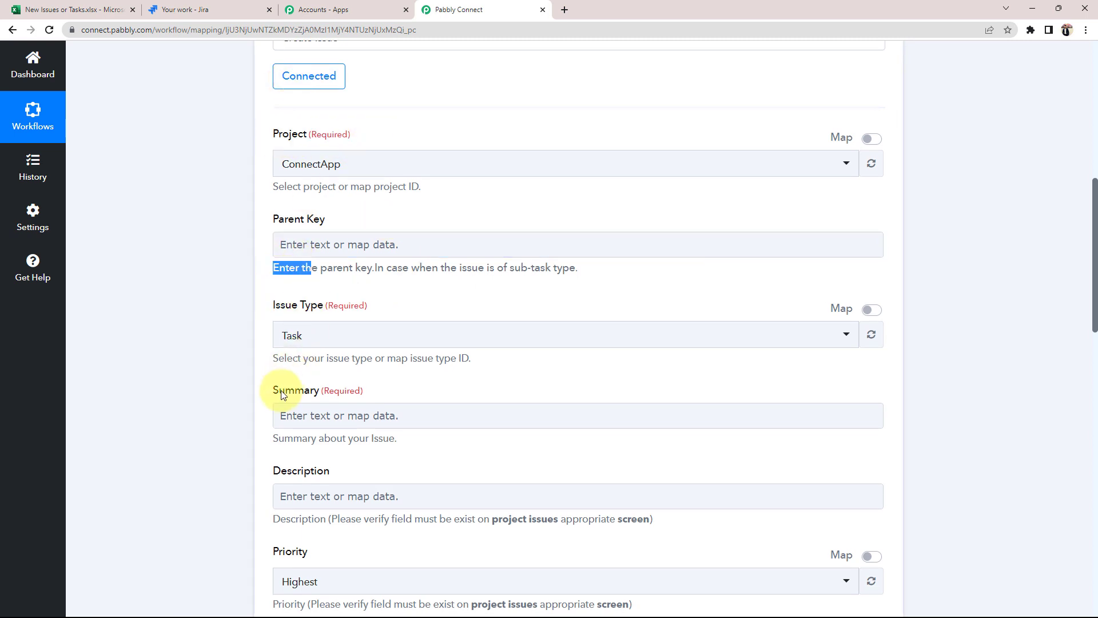
pyautogui.moveTo(282, 394); pyautogui.dragTo(292, 421)
pyautogui.click(131, 421)
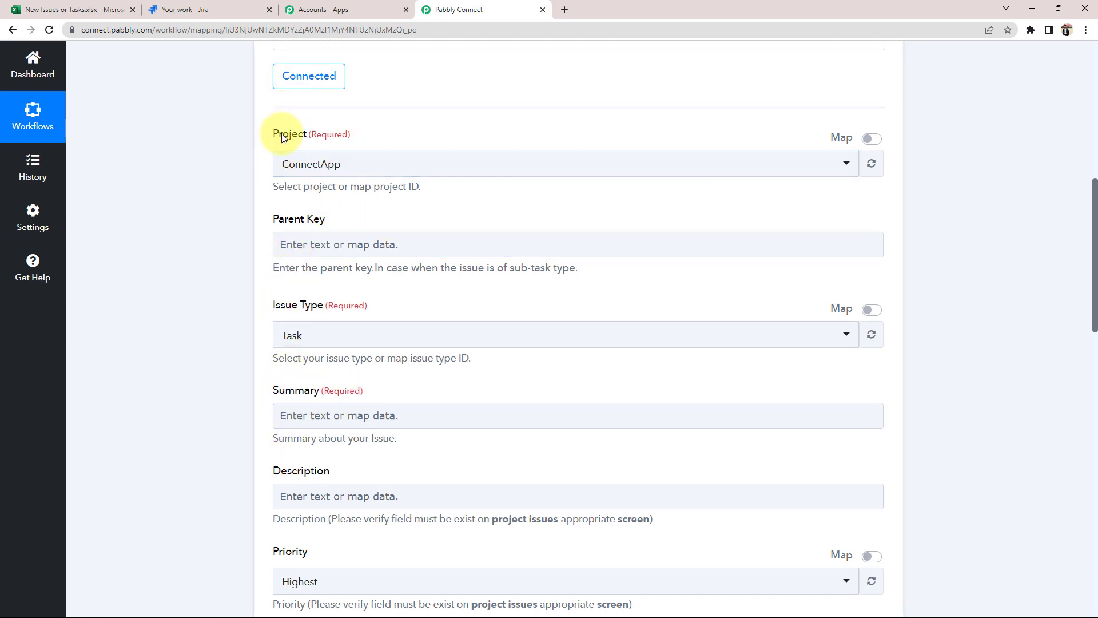
pyautogui.moveTo(270, 137); pyautogui.dragTo(337, 140)
pyautogui.click(197, 142)
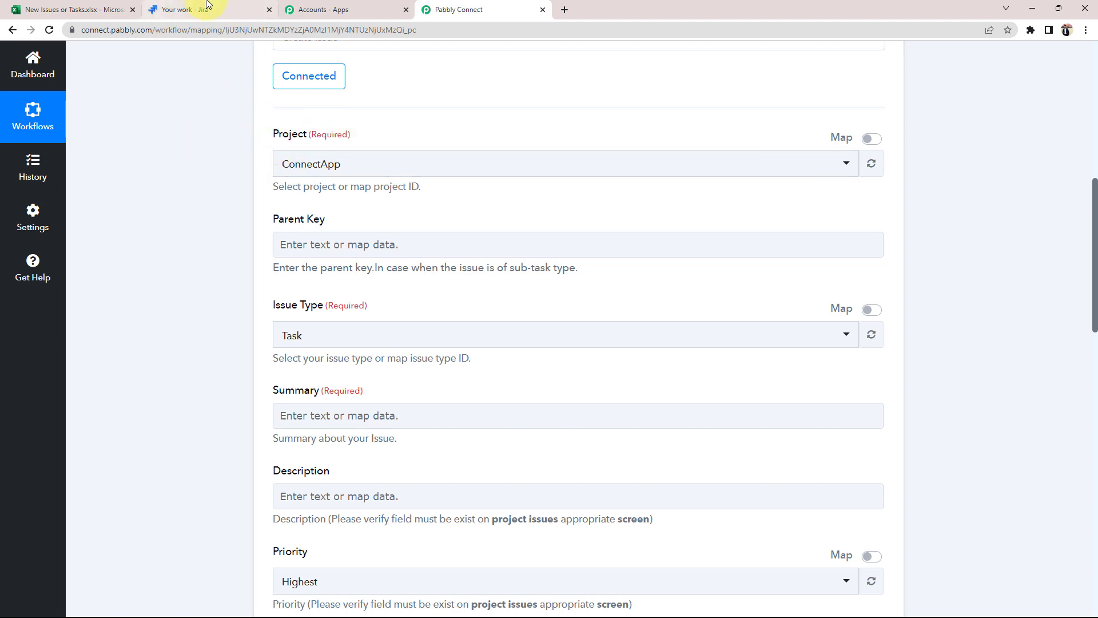
pyautogui.click(187, 6)
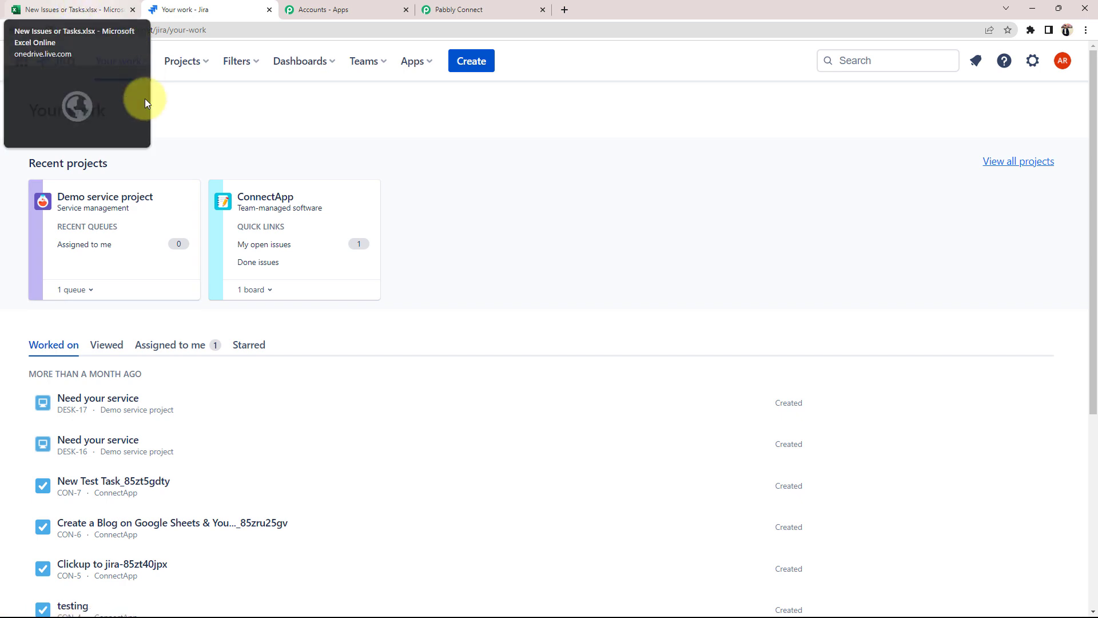
pyautogui.click(121, 197)
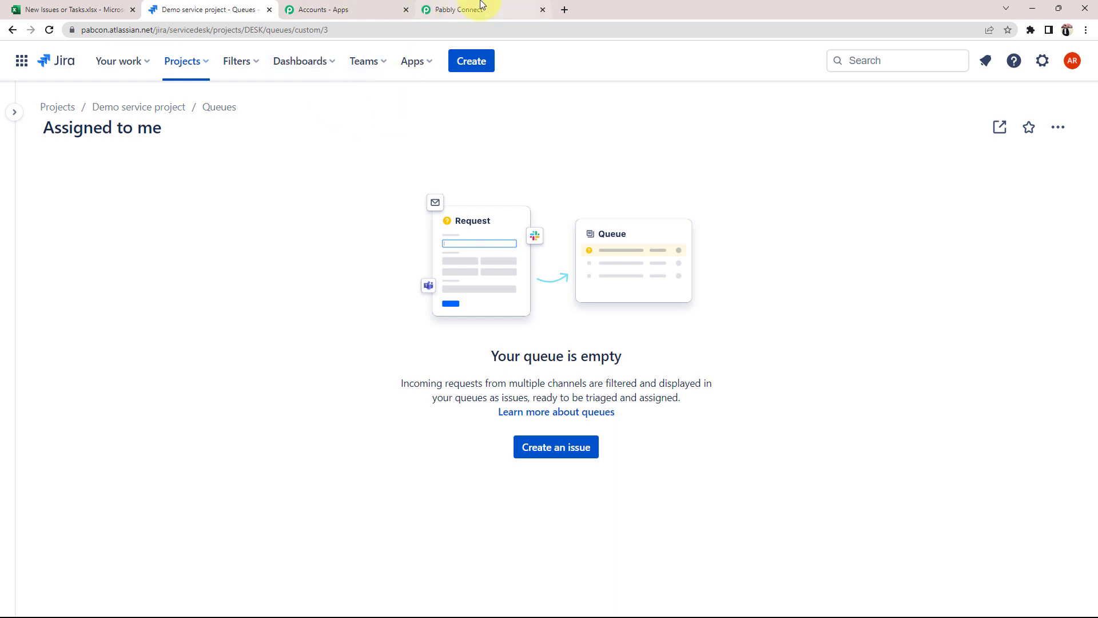
# Return to Pabbly Connect and set the Create Issue action's project to Demo service project.
pyautogui.click(480, 6)
pyautogui.click(320, 166)
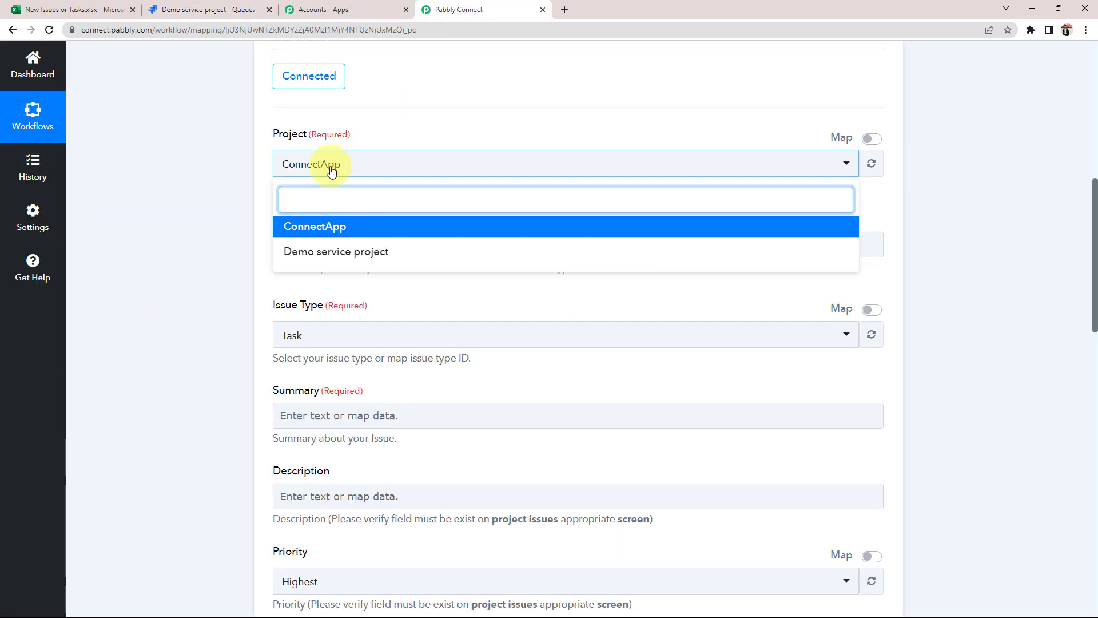
pyautogui.click(319, 254)
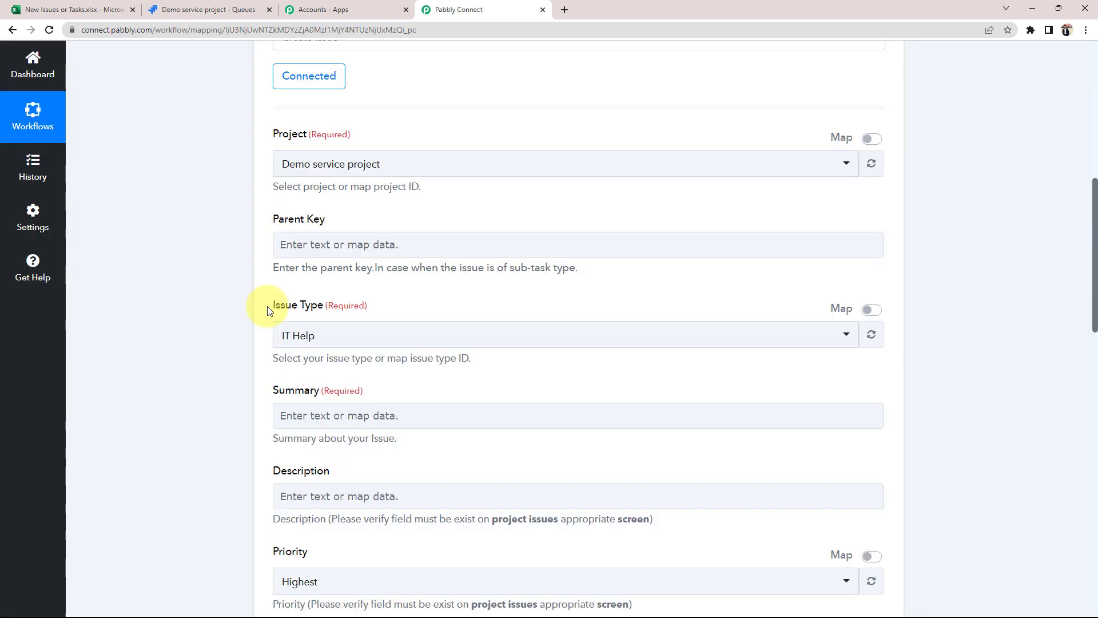
# Set the issue type of the Create Issue action to Service Request.
pyautogui.click(277, 328)
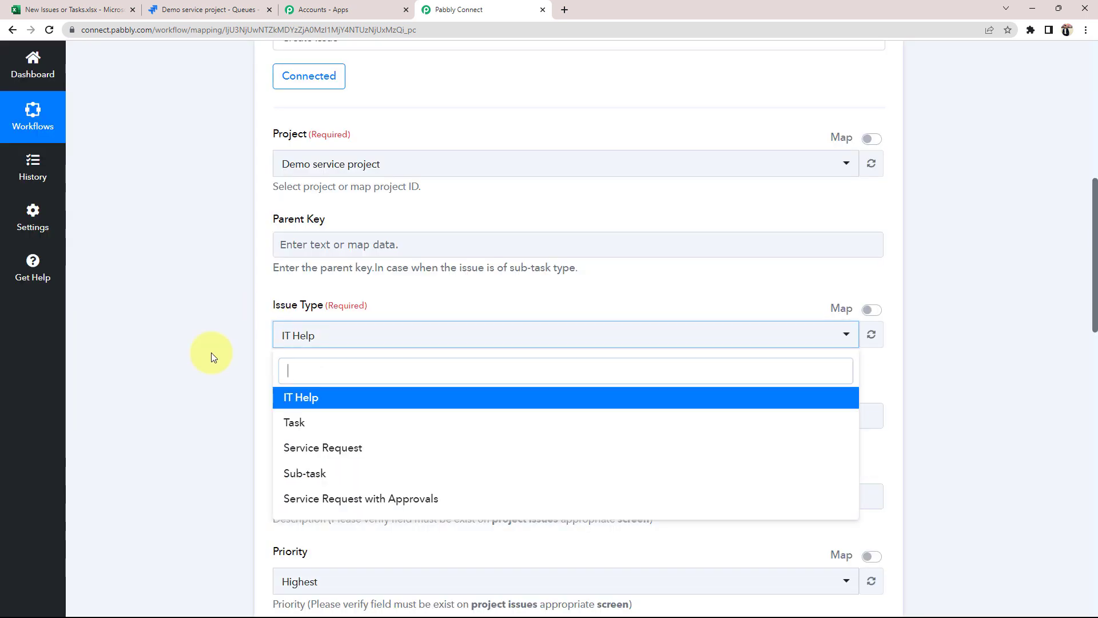
pyautogui.click(303, 449)
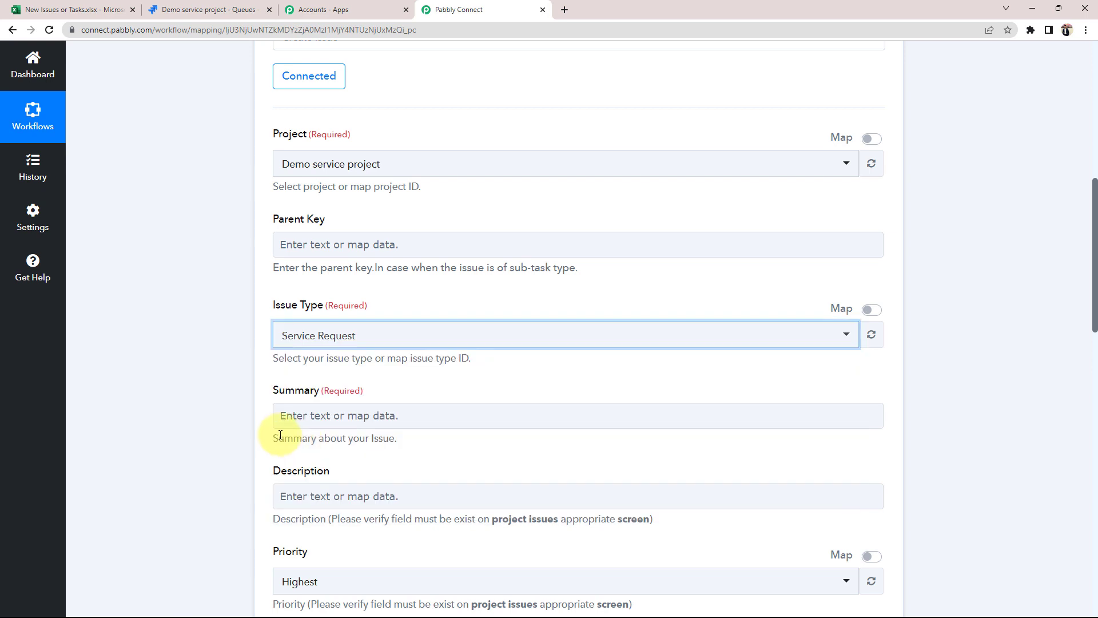
pyautogui.click(286, 336)
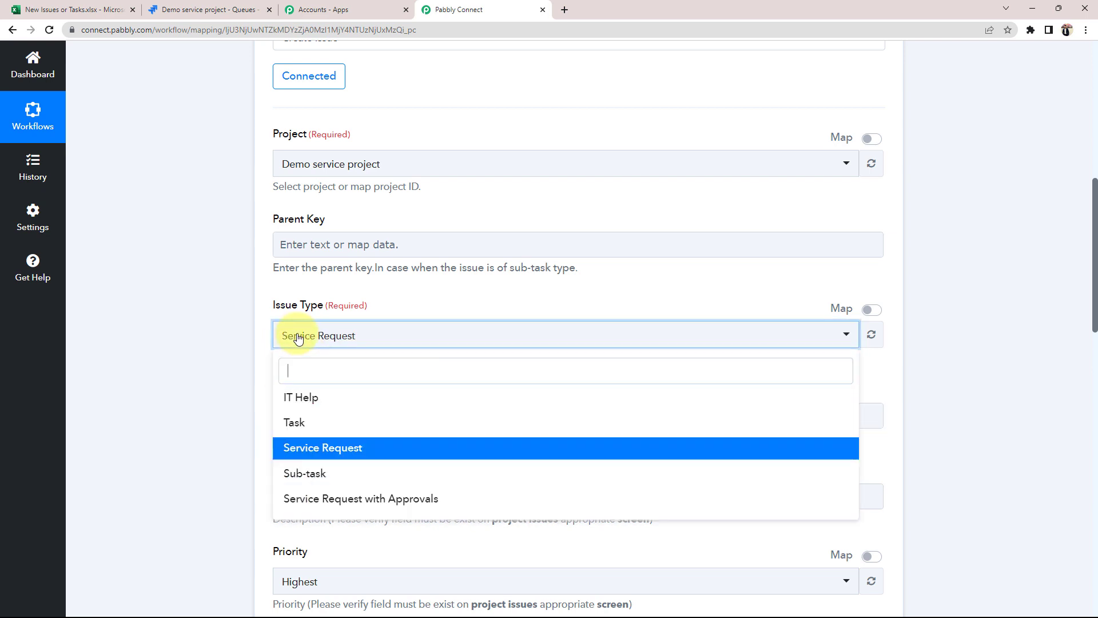
pyautogui.click(319, 448)
# Review the Summary and Description fields, then expand the Microsoft Excel trigger and examine the matching values in its received response.
pyautogui.scroll(-1, 163, 350)
pyautogui.scroll(-3, 162, 348)
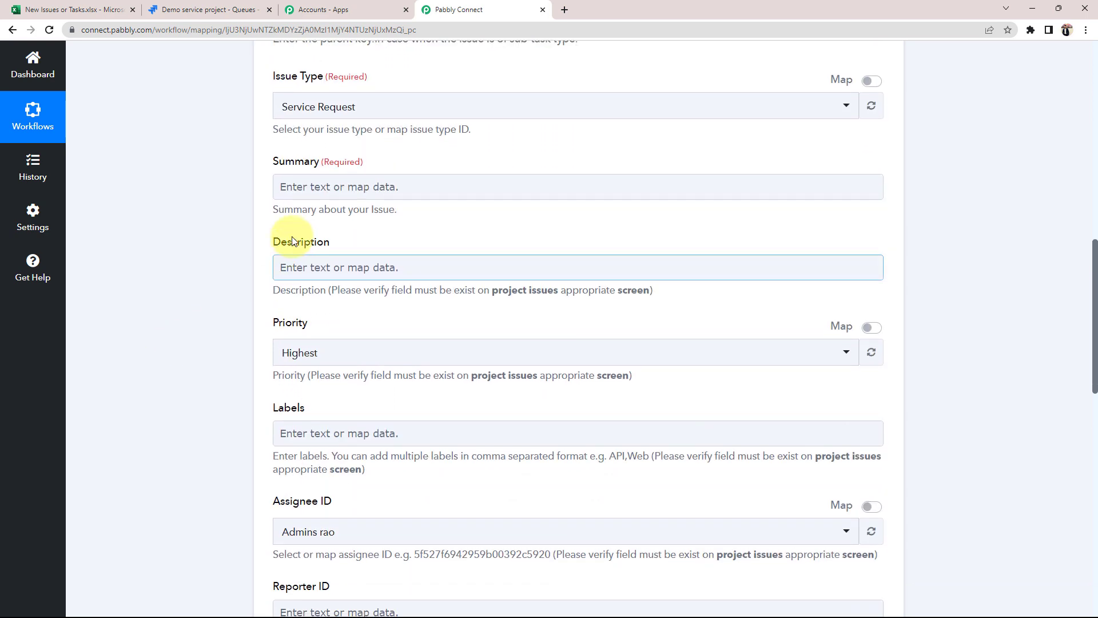
pyautogui.moveTo(270, 161); pyautogui.dragTo(365, 162)
pyautogui.moveTo(262, 242); pyautogui.dragTo(331, 242)
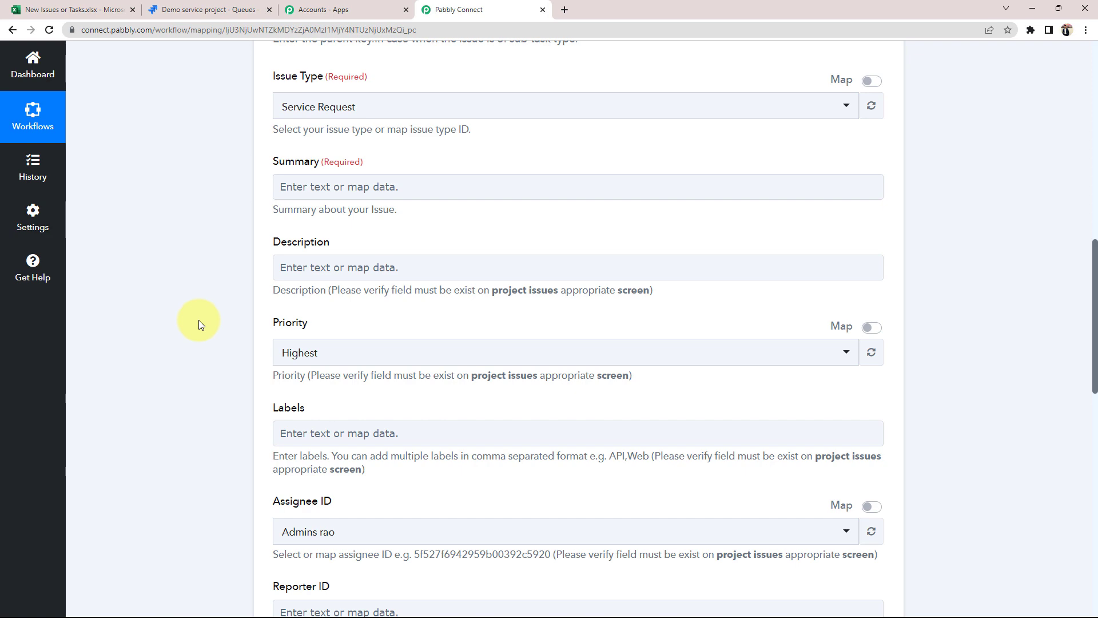
pyautogui.scroll(12, 198, 320)
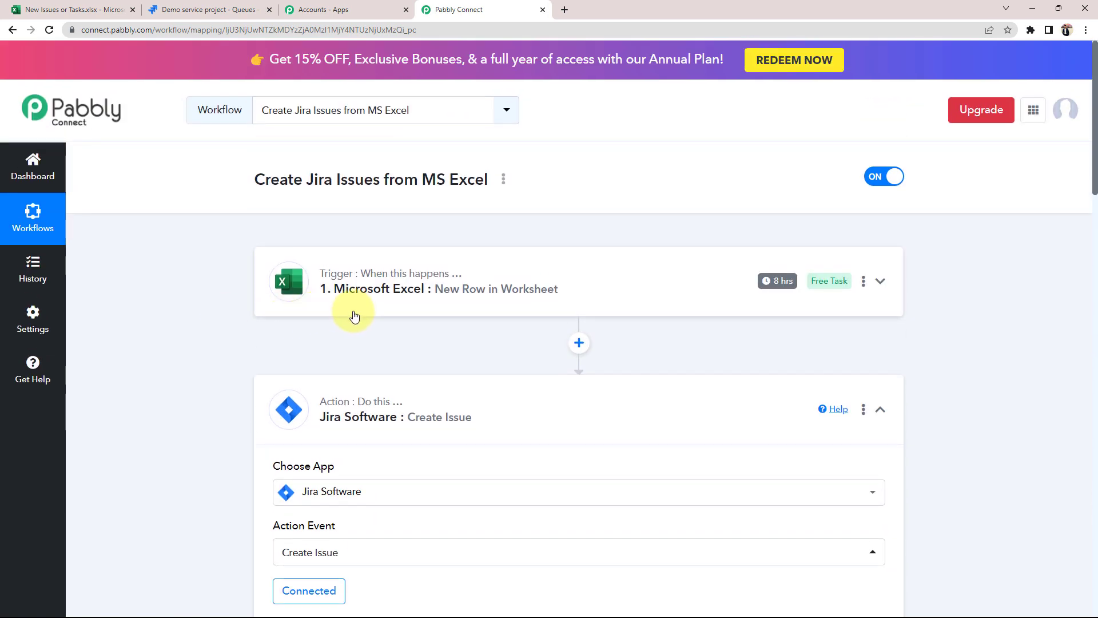
pyautogui.click(392, 289)
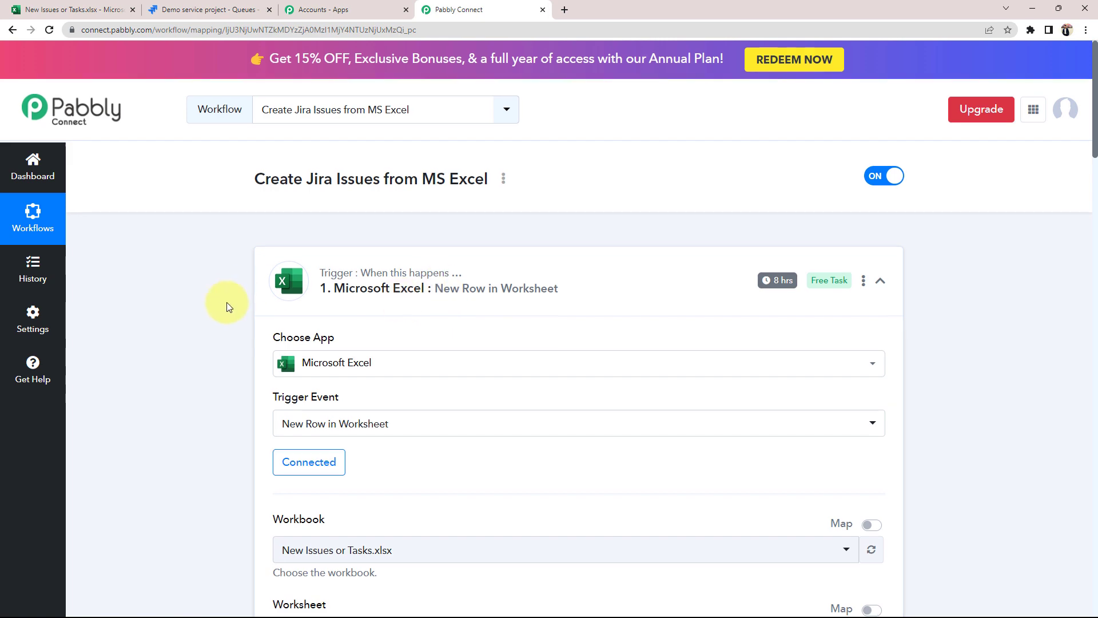
pyautogui.scroll(-6, 276, 407)
pyautogui.scroll(-5, 666, 374)
pyautogui.moveTo(593, 281); pyautogui.dragTo(990, 279)
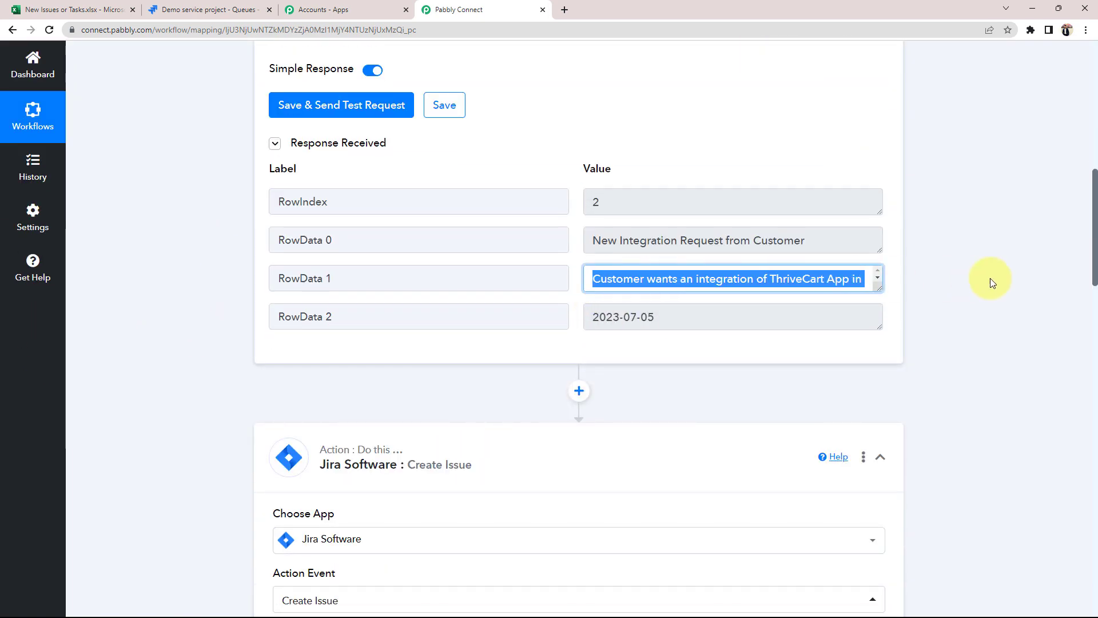
pyautogui.moveTo(588, 238); pyautogui.dragTo(850, 238)
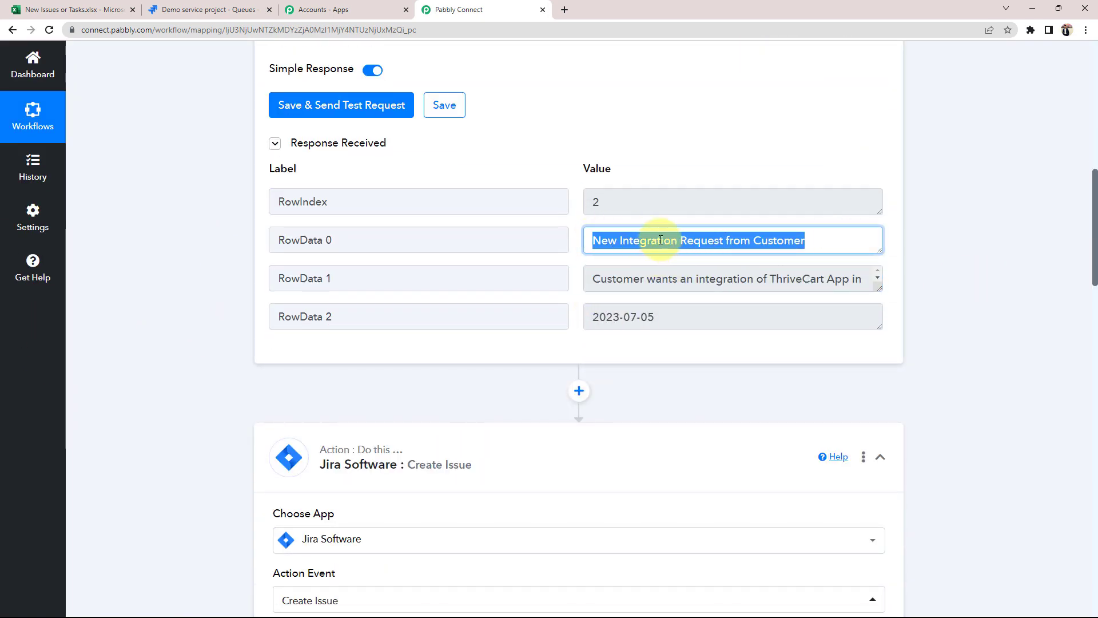
pyautogui.moveTo(661, 241); pyautogui.dragTo(597, 239)
pyautogui.scroll(-10, 179, 367)
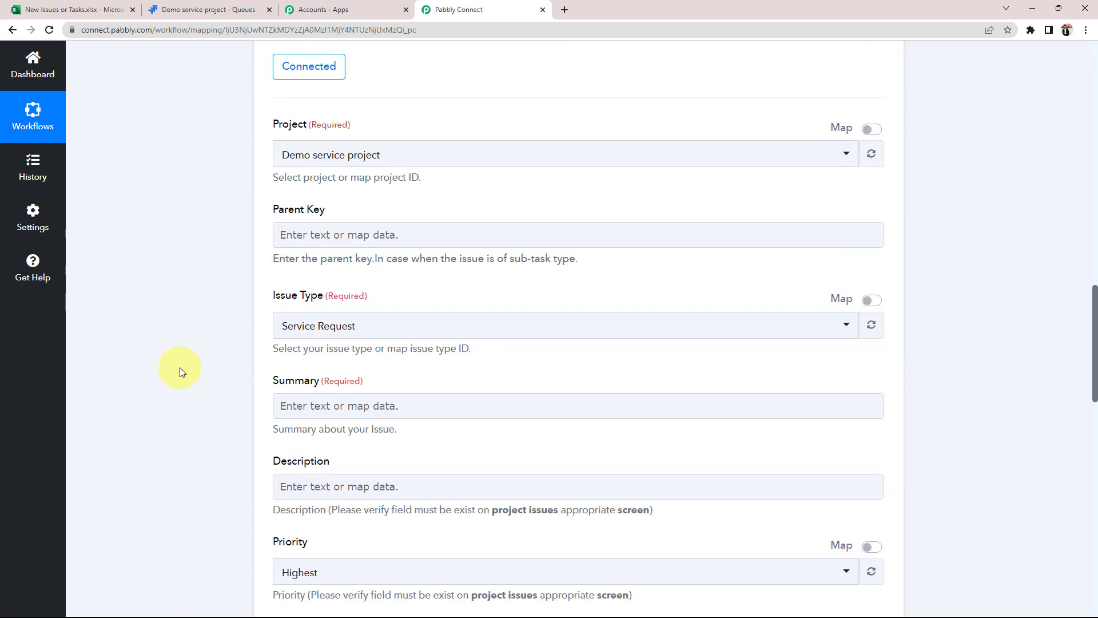
# Check the Issue Summary column in the Excel workbook and map the Jira issue's Summary to RowData 0 from the Microsoft Excel trigger.
pyautogui.click(319, 414)
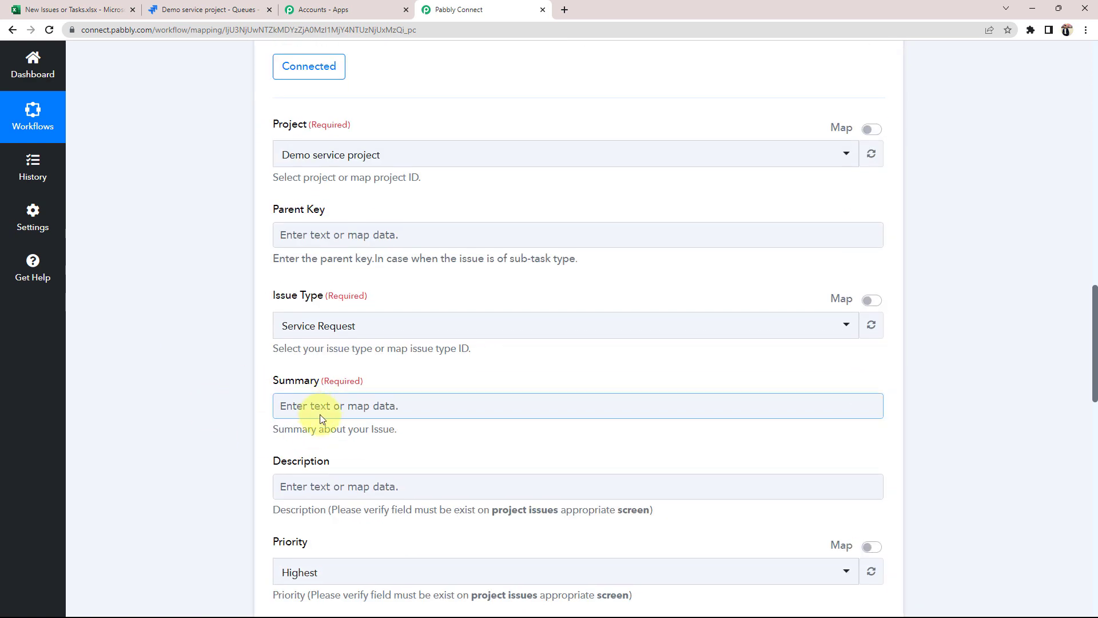
pyautogui.scroll(-2, 201, 416)
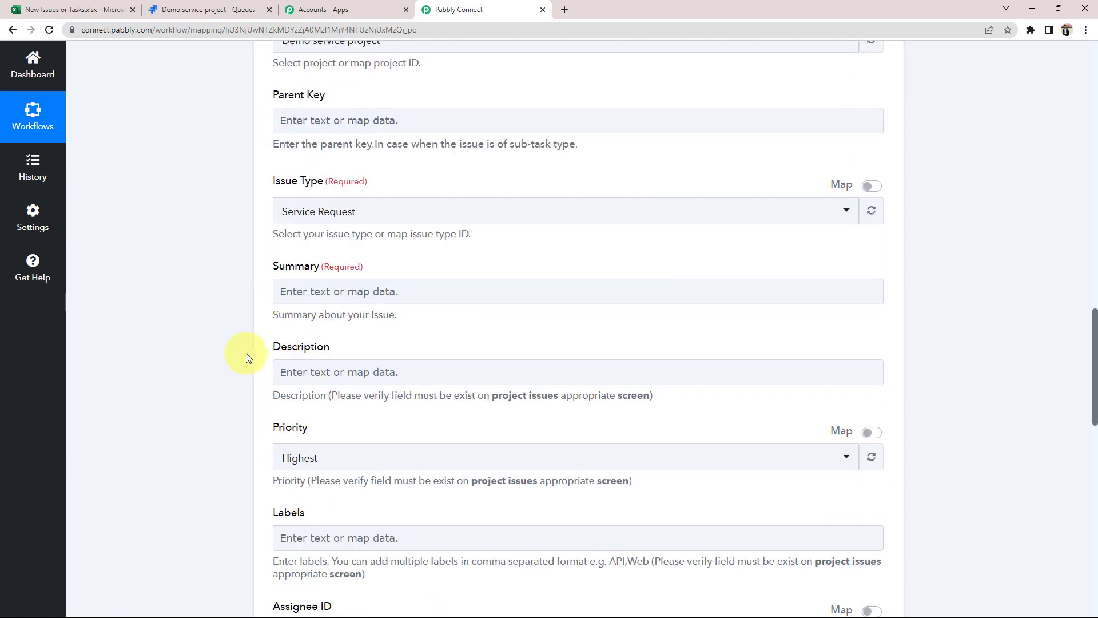
pyautogui.click(312, 304)
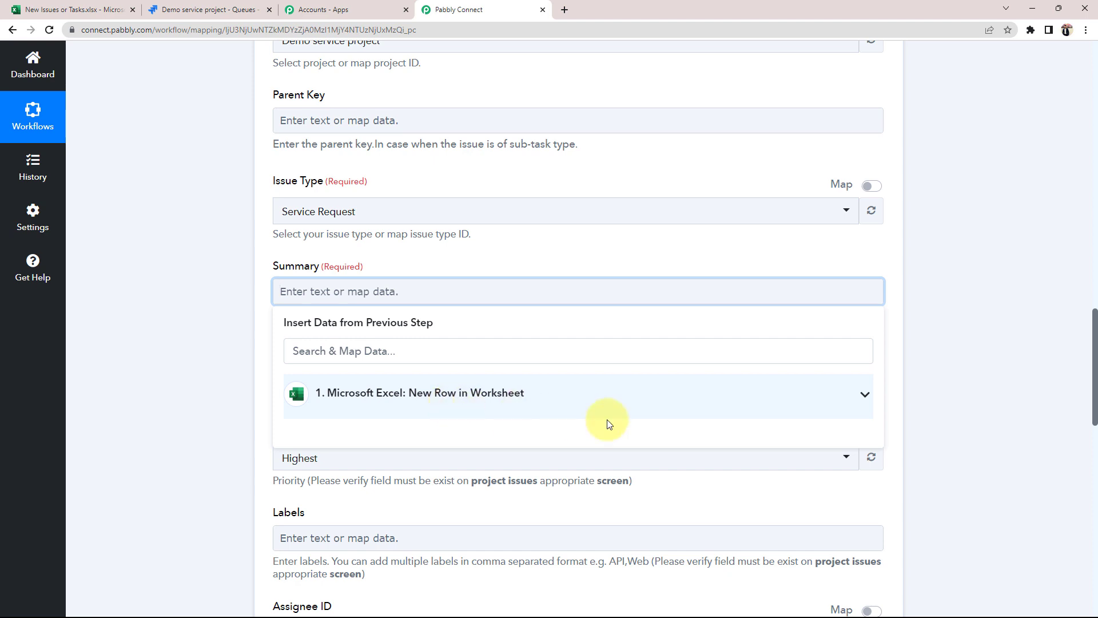
pyautogui.click(865, 397)
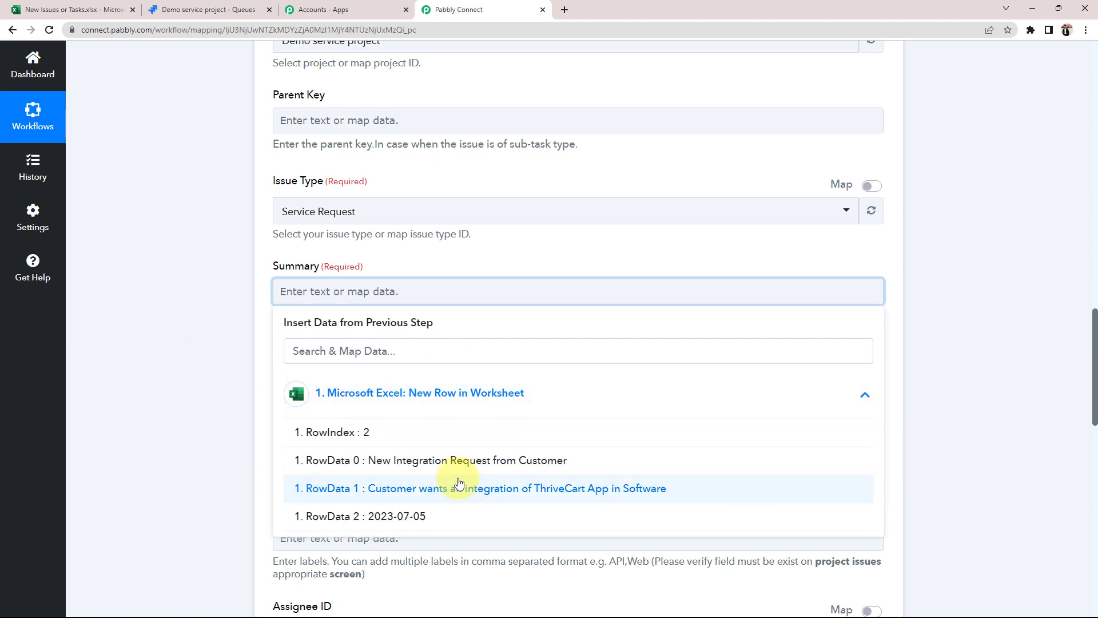
pyautogui.click(112, 9)
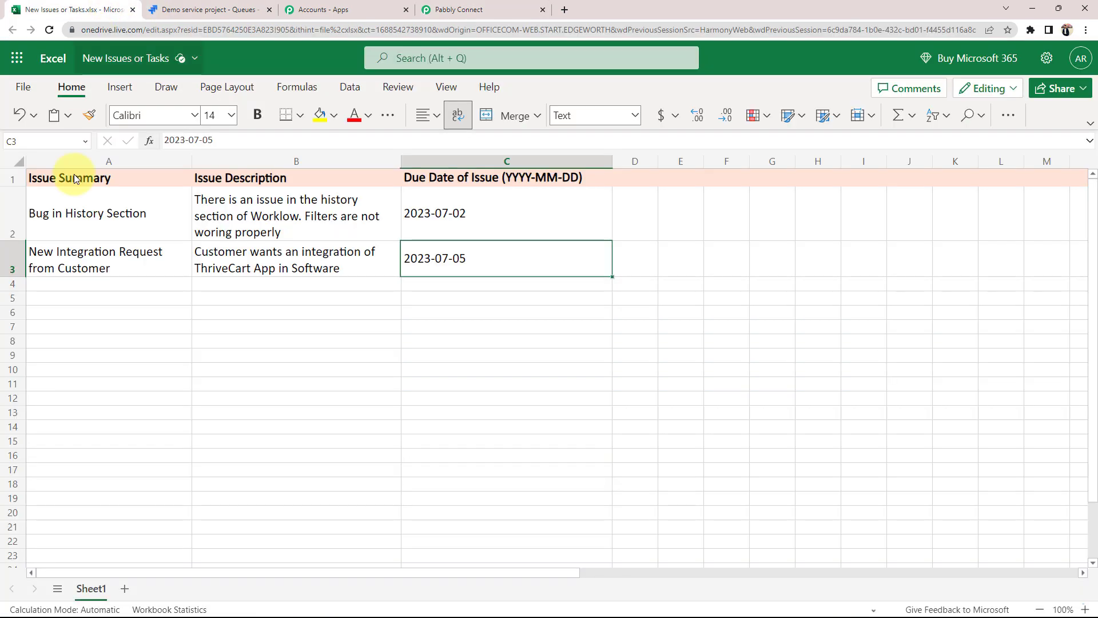
pyautogui.click(497, 9)
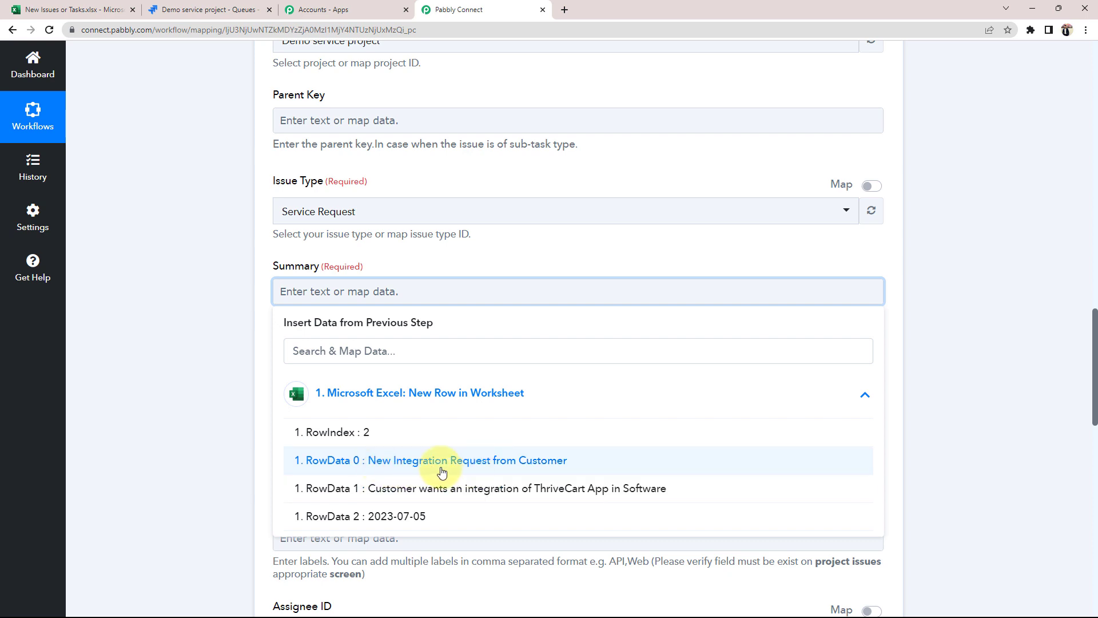
pyautogui.click(468, 464)
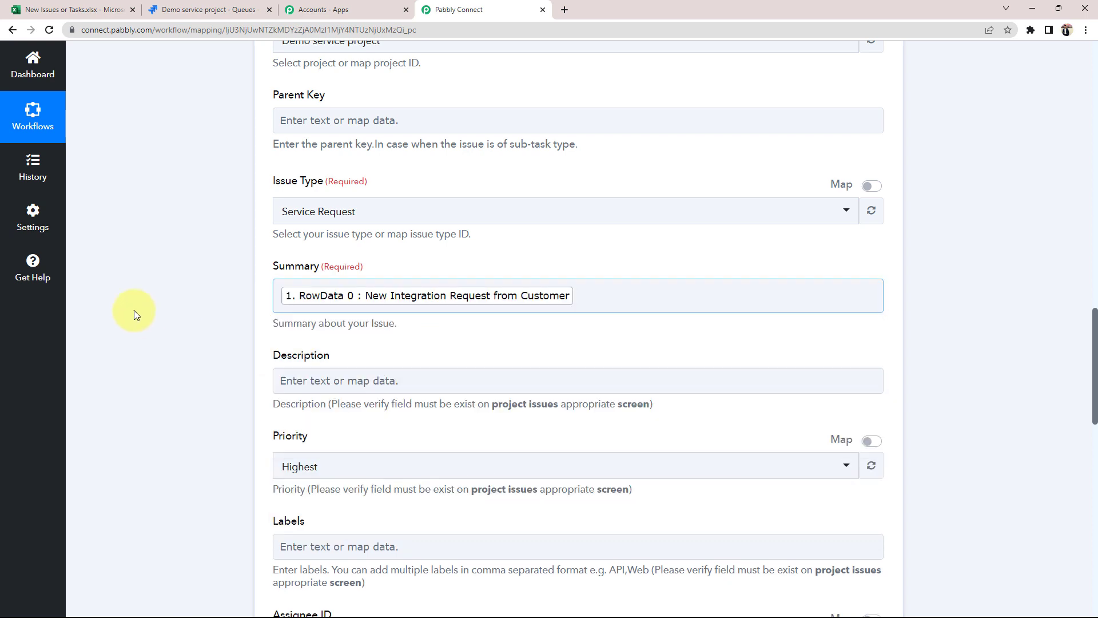
# Map the Jira issue's Description to RowData 1 from the Microsoft Excel trigger.
pyautogui.scroll(-2, 261, 326)
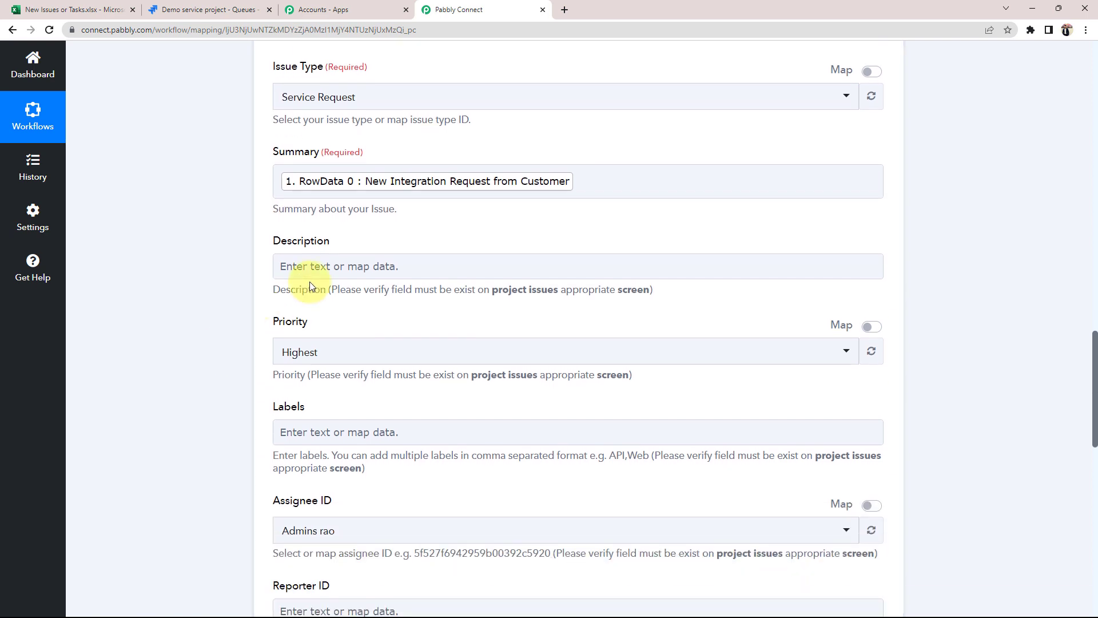
pyautogui.click(310, 273)
pyautogui.click(350, 367)
pyautogui.click(411, 463)
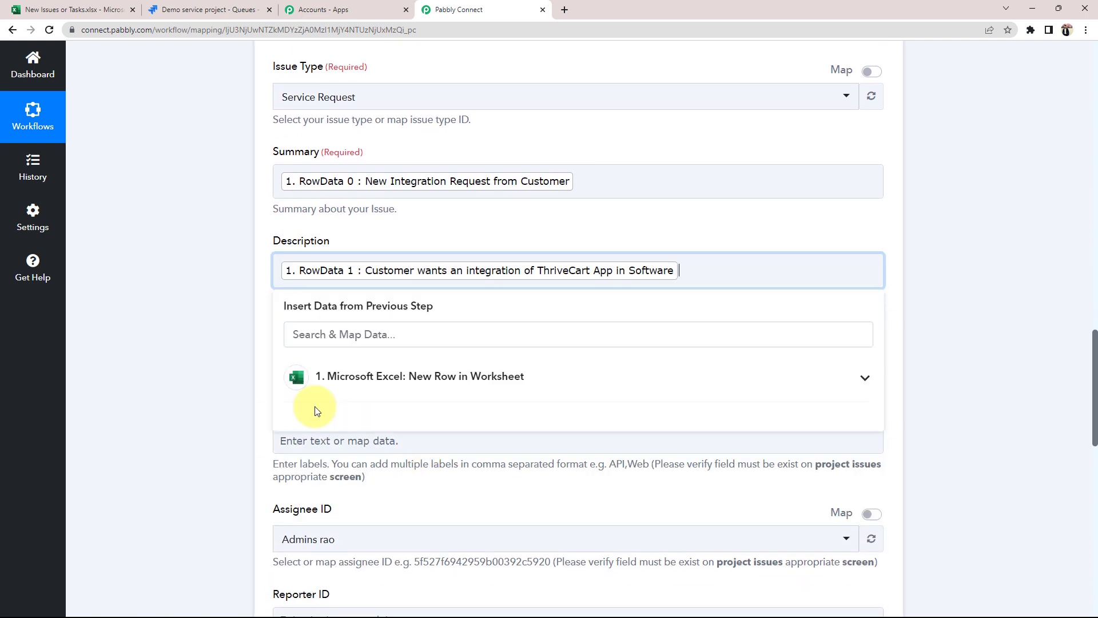
pyautogui.click(216, 345)
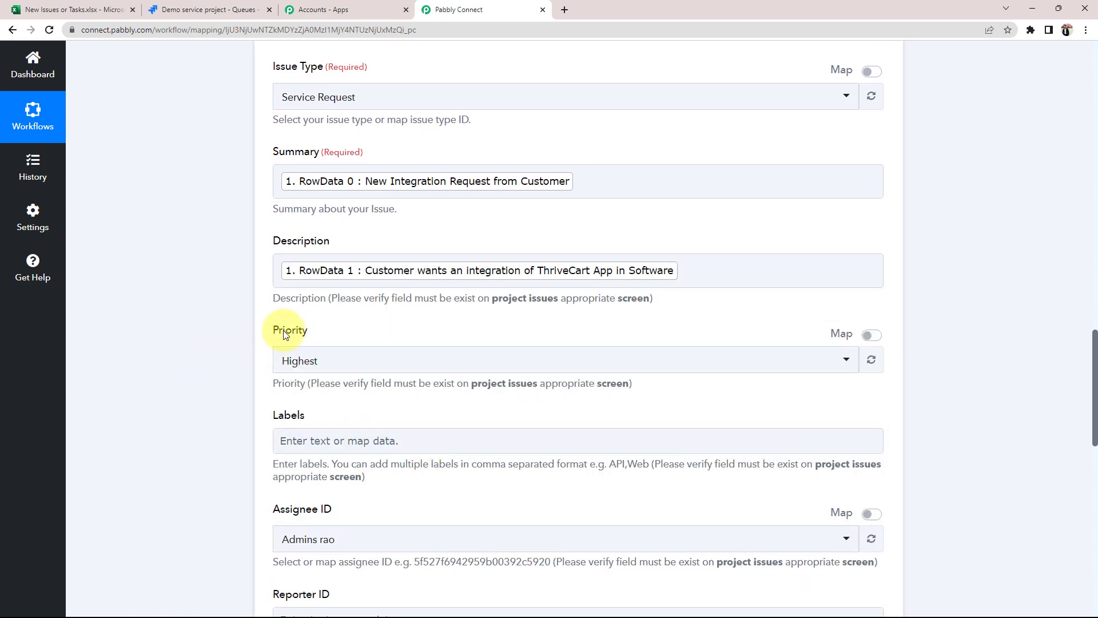
# Set the Jira issue's Priority to High.
pyautogui.moveTo(274, 331); pyautogui.dragTo(326, 331)
pyautogui.click(236, 358)
pyautogui.scroll(-1, 293, 387)
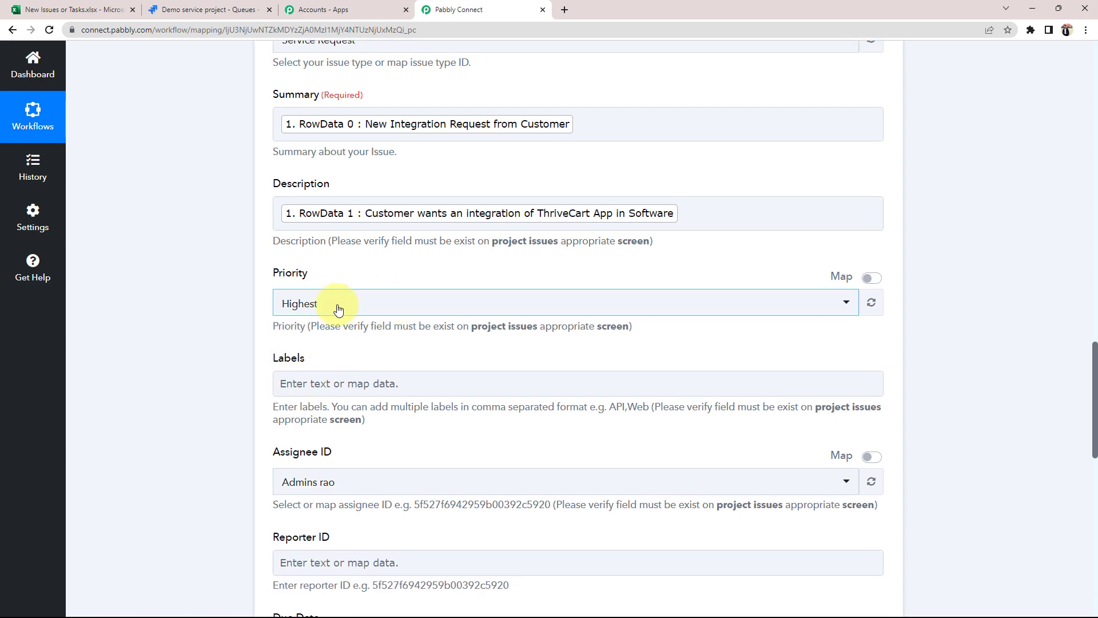
pyautogui.click(330, 300)
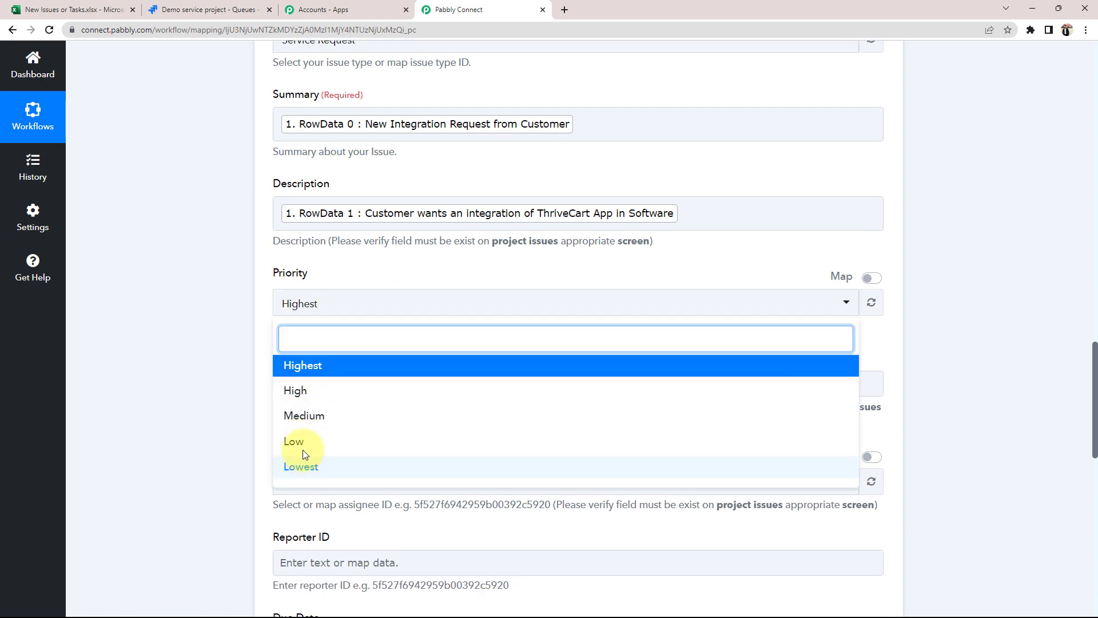
pyautogui.click(295, 390)
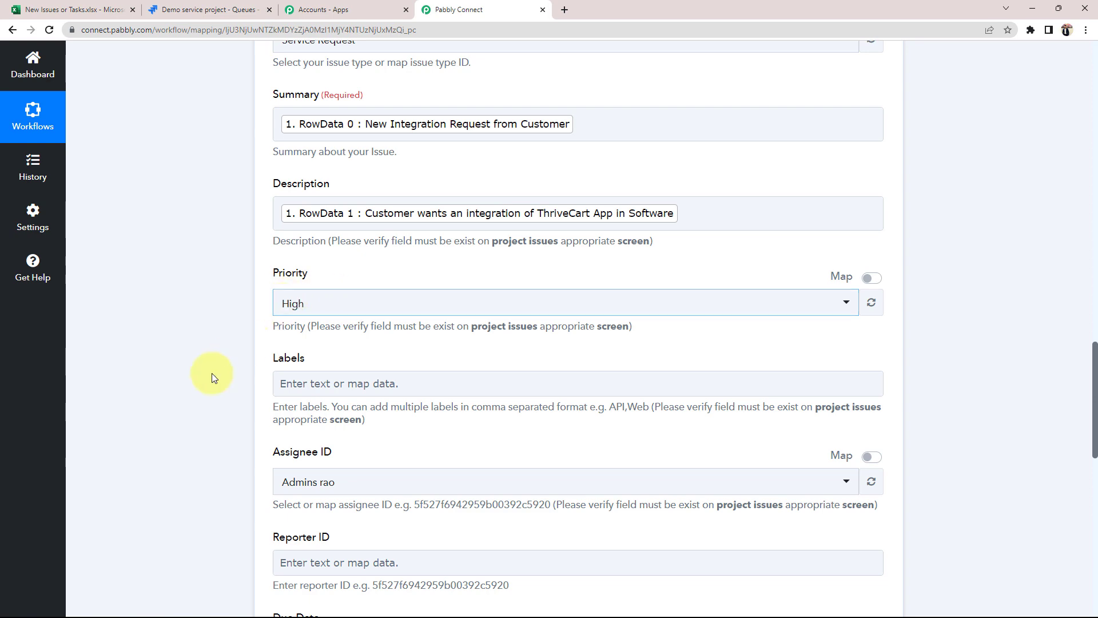
# Check the account selection for the Jira issue's Assignee ID.
pyautogui.scroll(-3, 211, 375)
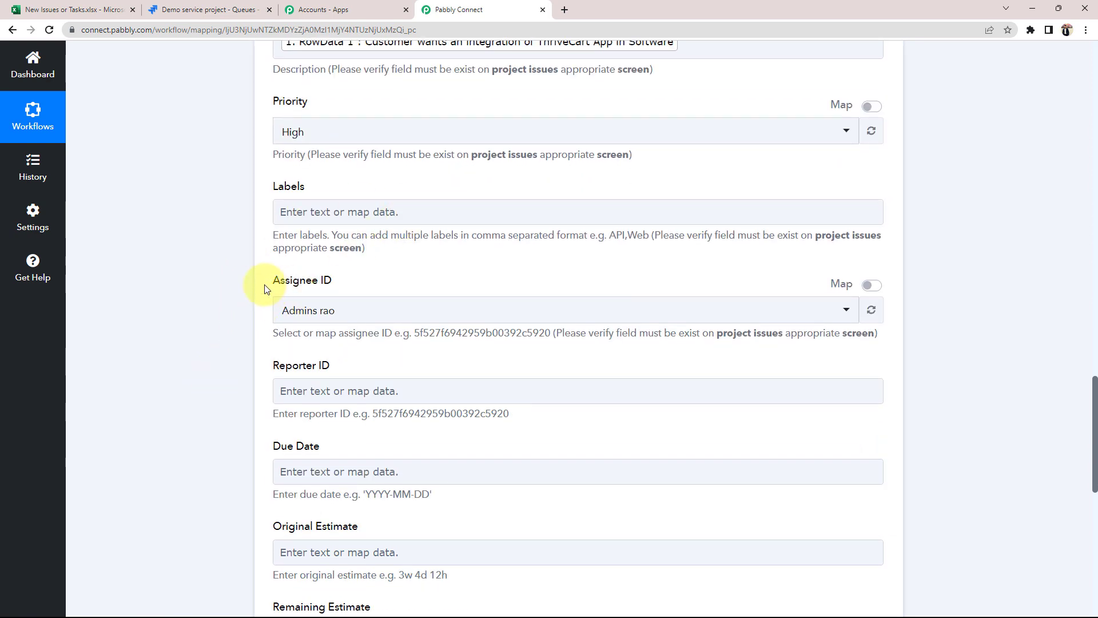
pyautogui.moveTo(265, 285); pyautogui.dragTo(370, 275)
pyautogui.click(256, 359)
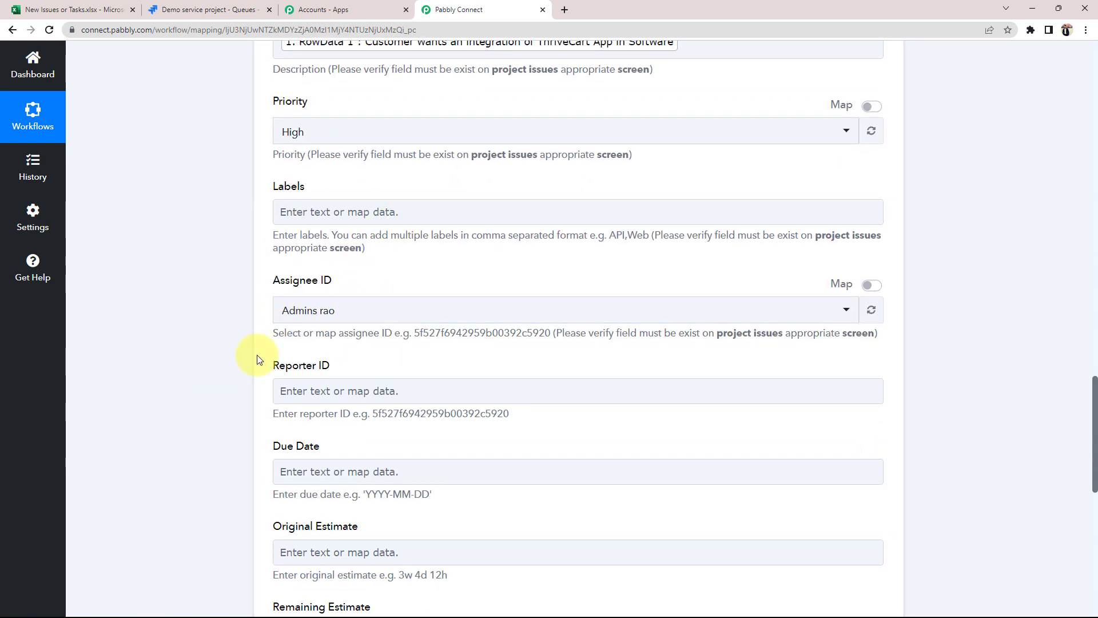
pyautogui.click(297, 312)
pyautogui.click(306, 320)
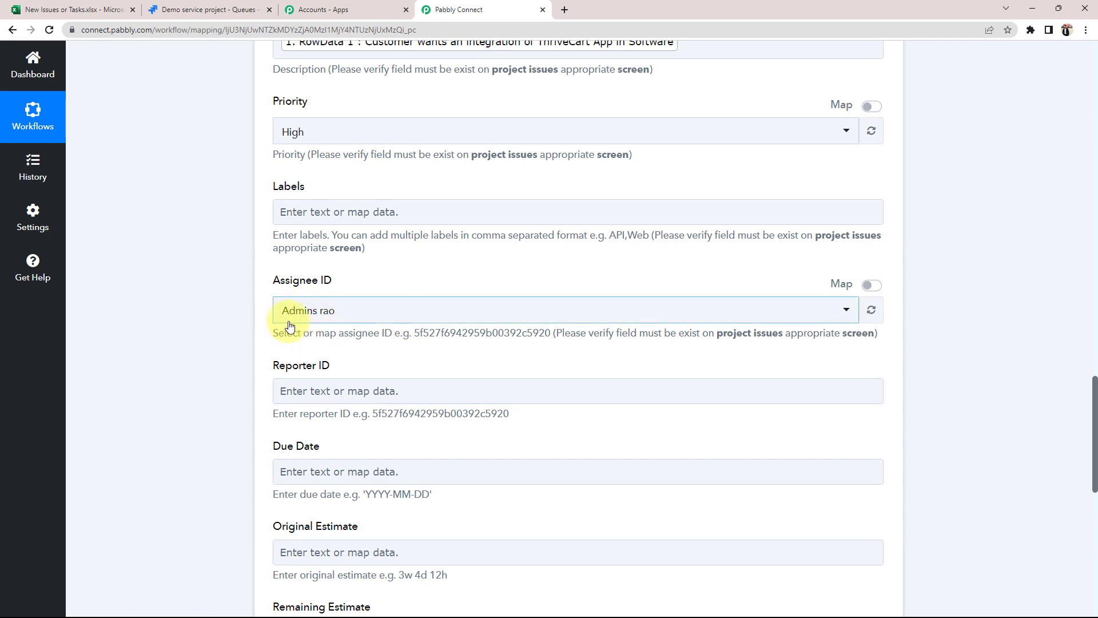
# Map the Jira issue's Due Date to RowData 2 from the Microsoft Excel trigger.
pyautogui.scroll(-3, 152, 387)
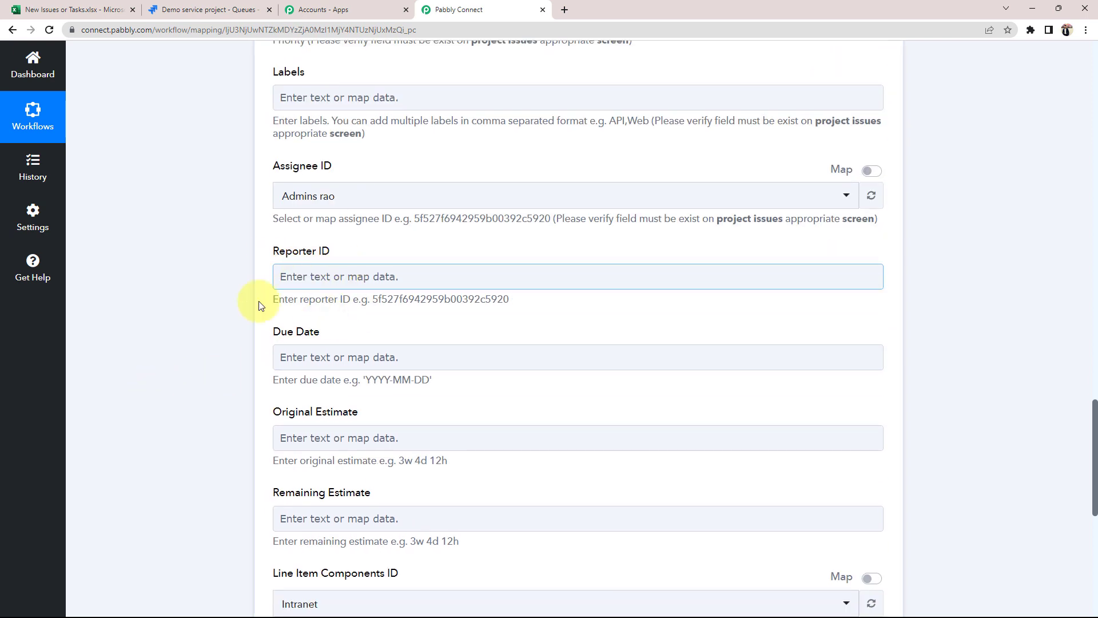
pyautogui.scroll(-2, 244, 342)
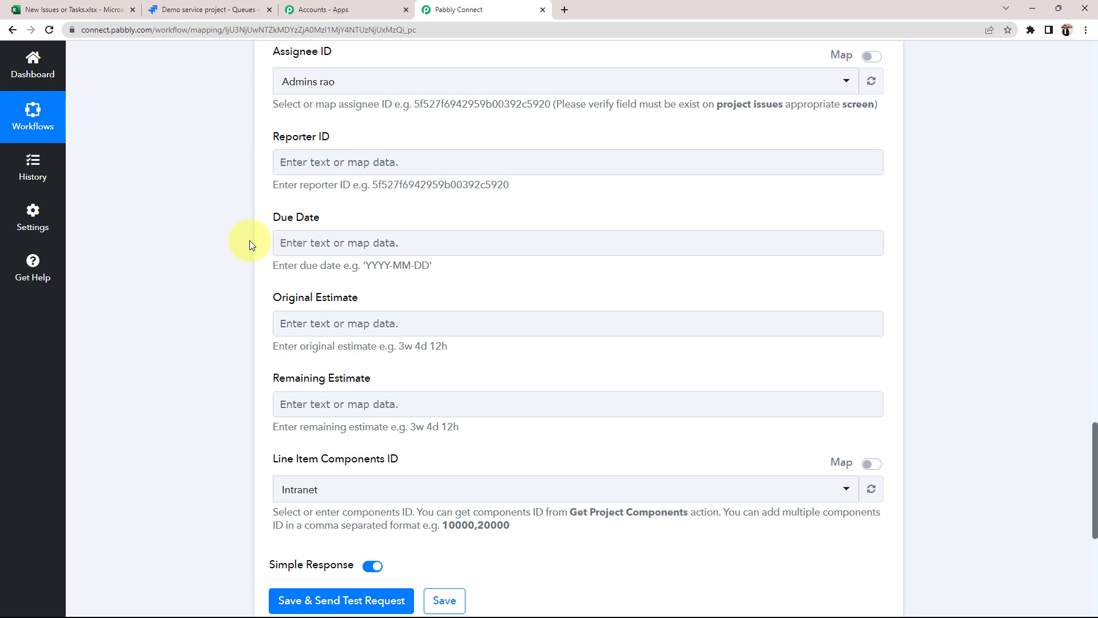
pyautogui.click(307, 243)
pyautogui.click(320, 344)
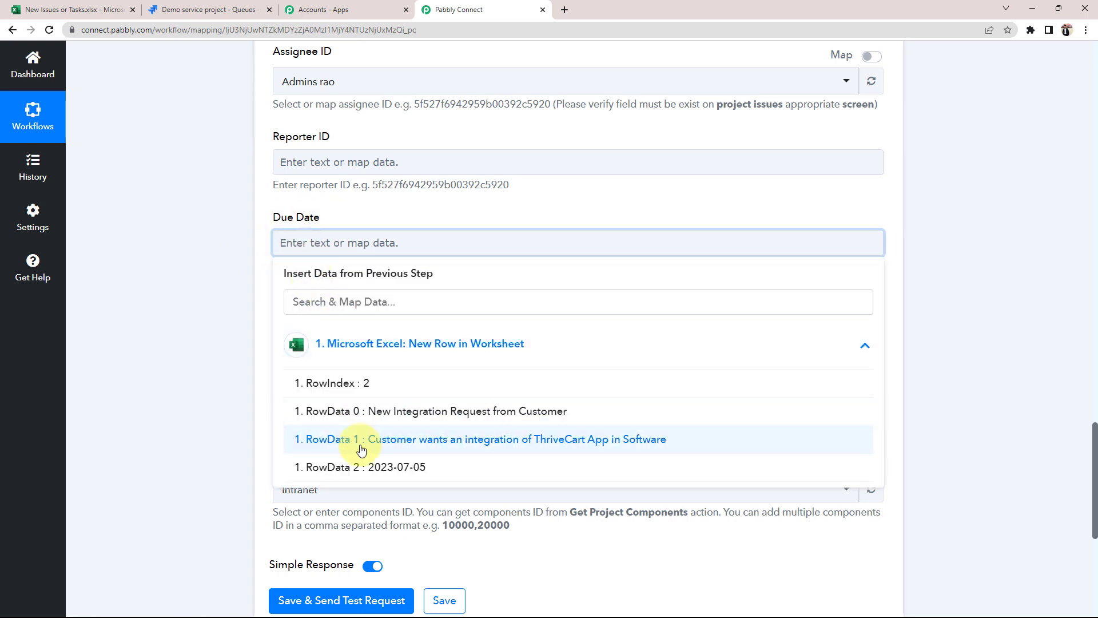
pyautogui.click(401, 468)
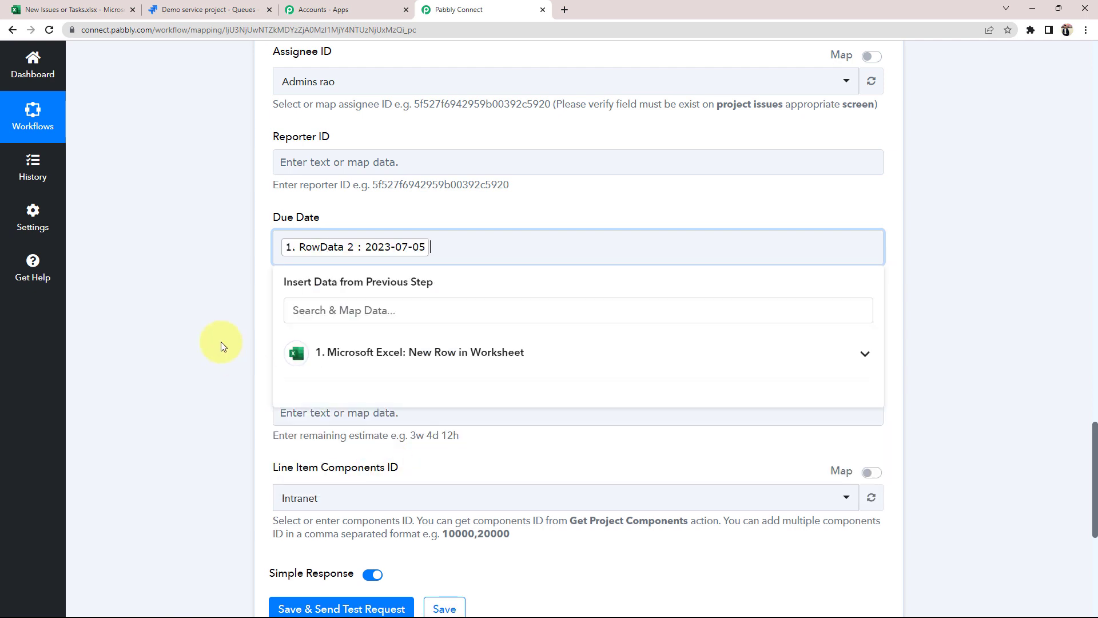
pyautogui.click(221, 341)
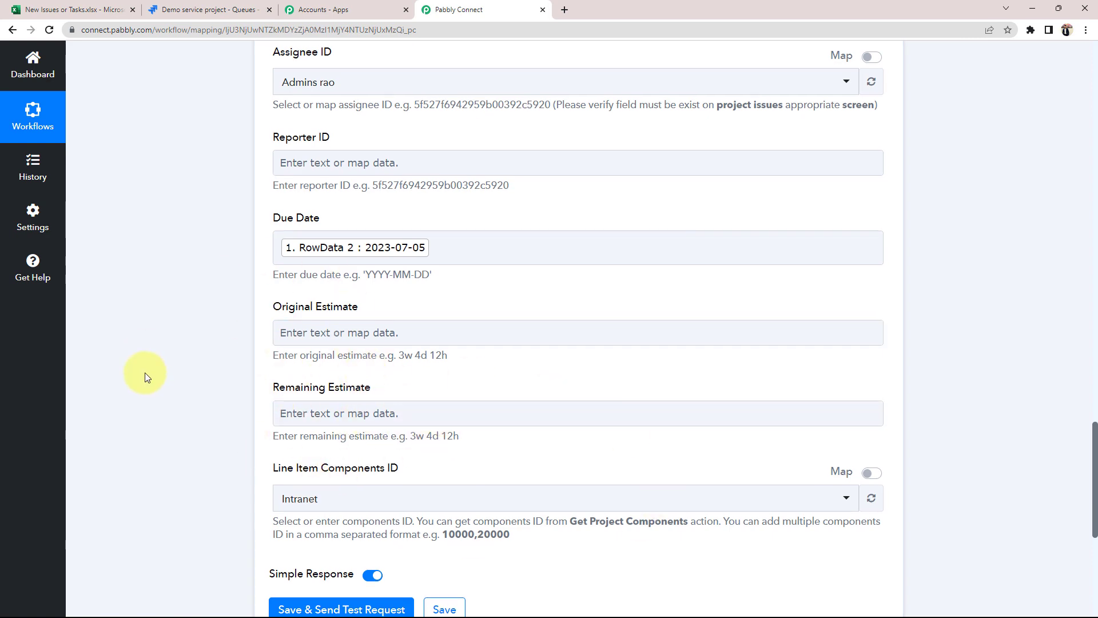
# Review the mapped Jira issue fields and compare them with the rows in the New Issues or Tasks workbook.
pyautogui.scroll(8, 176, 397)
pyautogui.scroll(3, 176, 397)
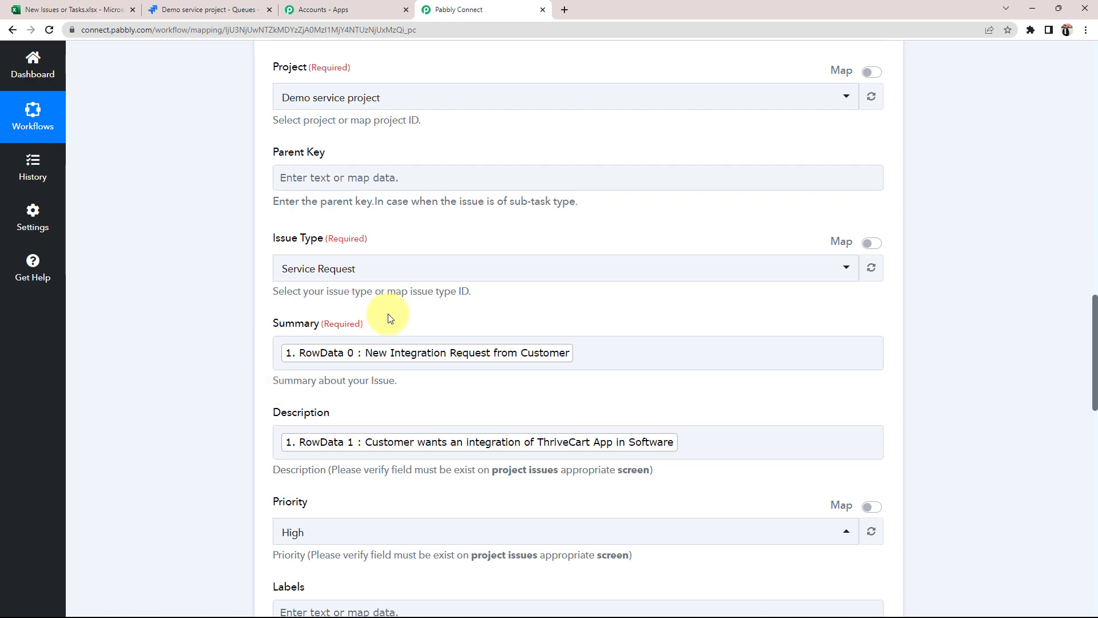
pyautogui.click(127, 4)
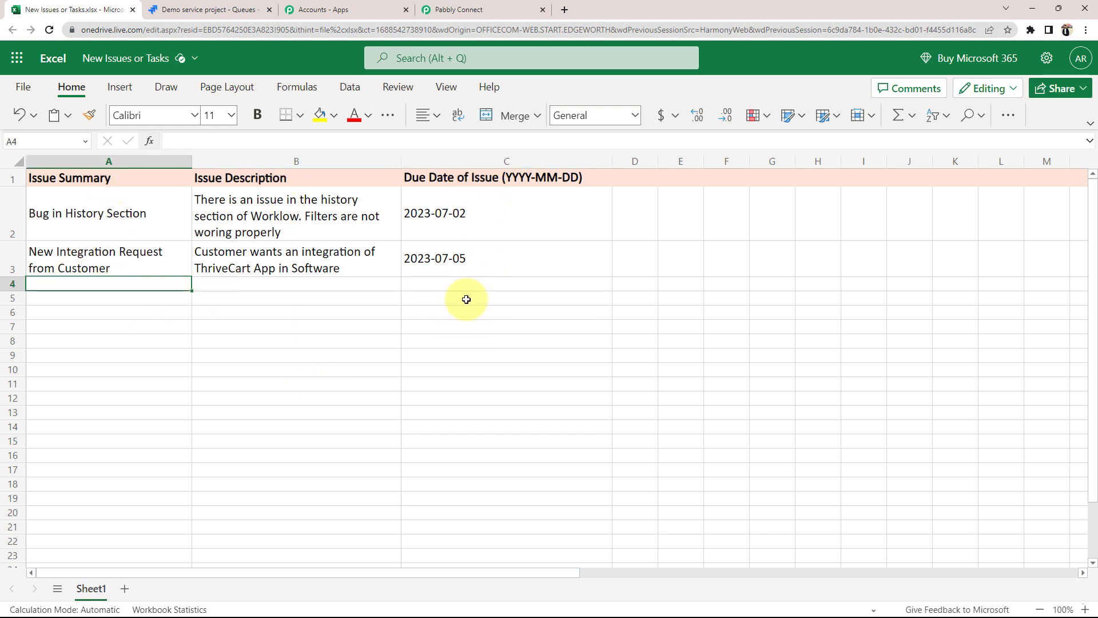
pyautogui.click(495, 7)
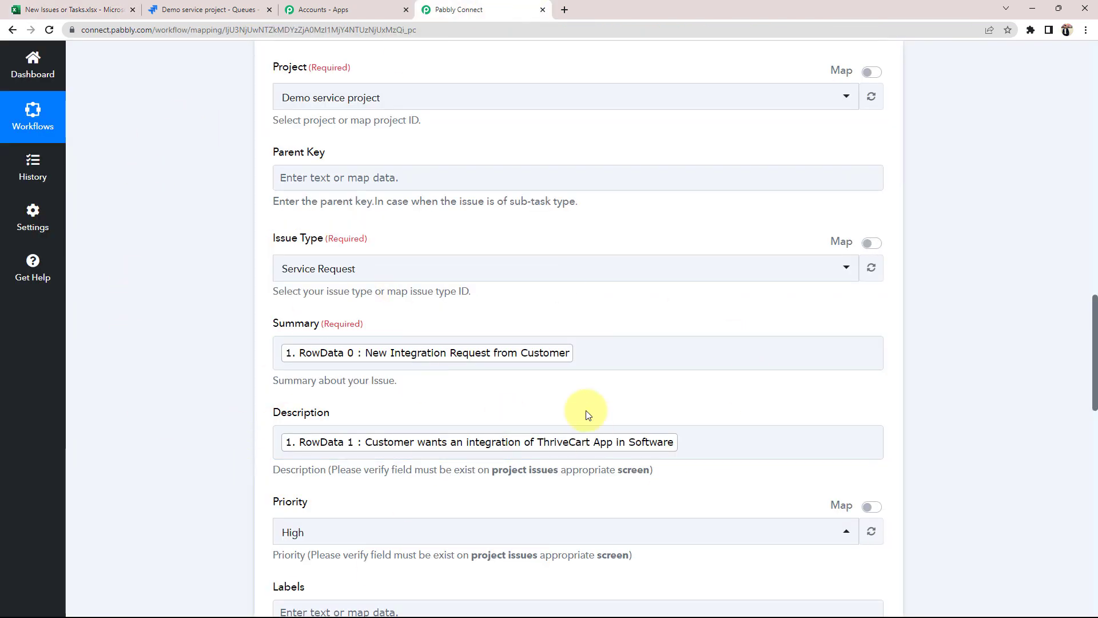
pyautogui.click(578, 427)
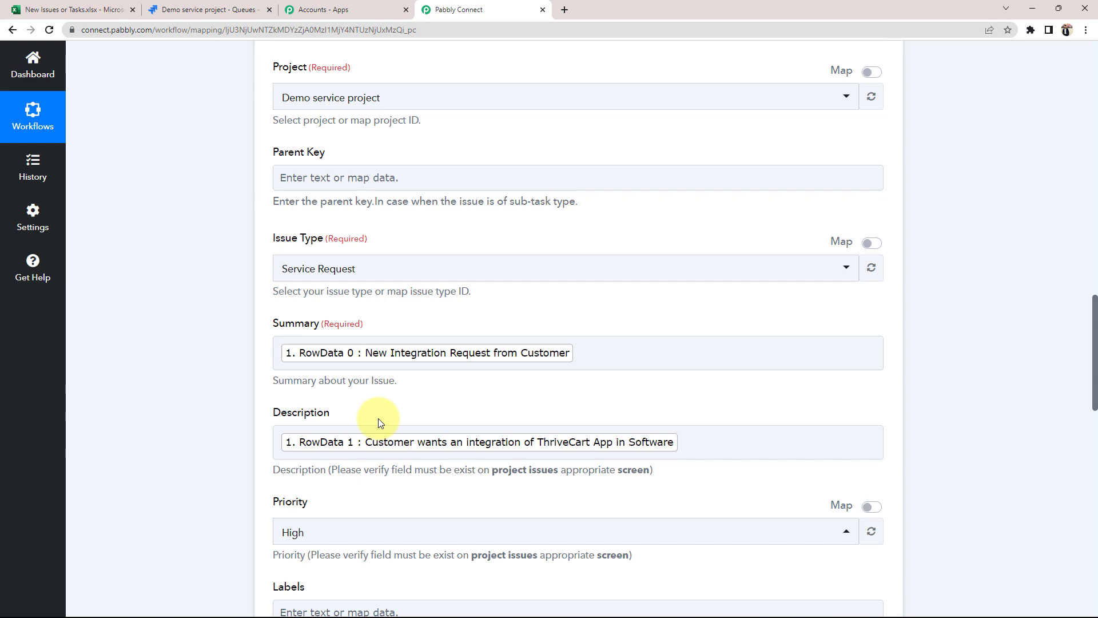
# Save the Create Issue action with a test request and check the issue key in the received response.
pyautogui.scroll(-13, 246, 436)
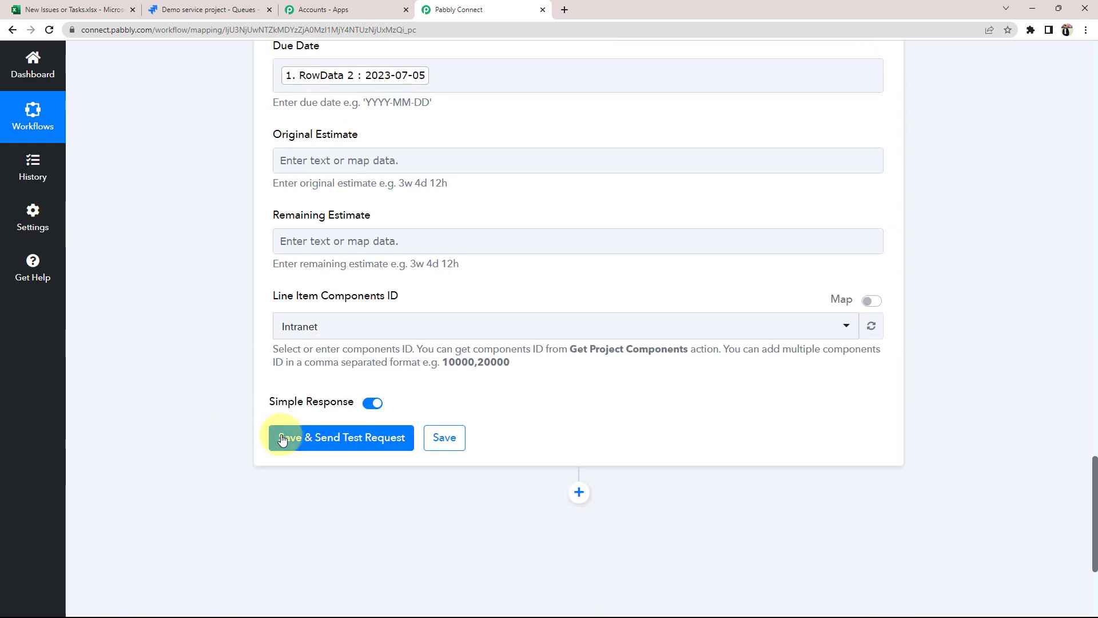
pyautogui.click(282, 438)
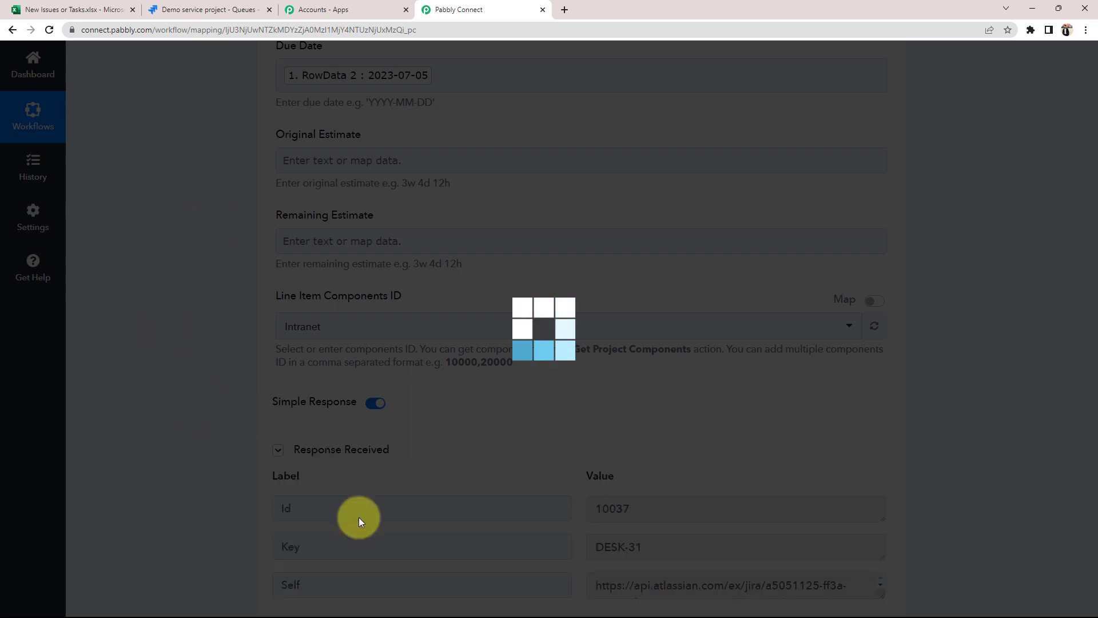
pyautogui.scroll(-3, 314, 507)
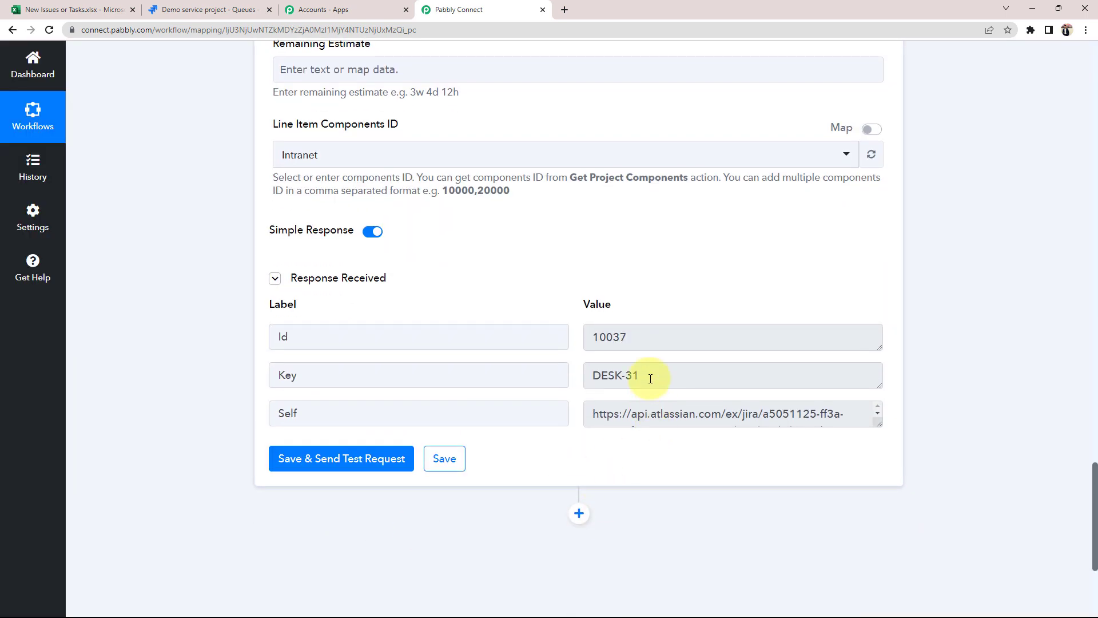
pyautogui.moveTo(650, 379); pyautogui.dragTo(551, 378)
pyautogui.click(214, 363)
pyautogui.scroll(1, 214, 362)
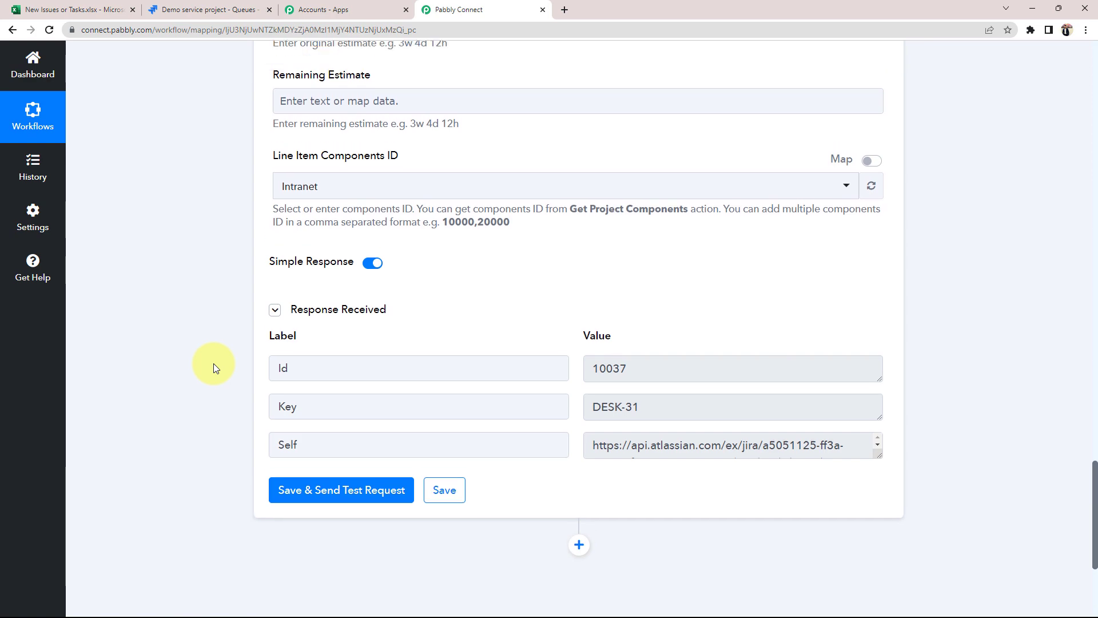
# Switch to Jira, reload the Demo service project queue and open the New Integration Request from Customer issue.
pyautogui.scroll(15, 214, 363)
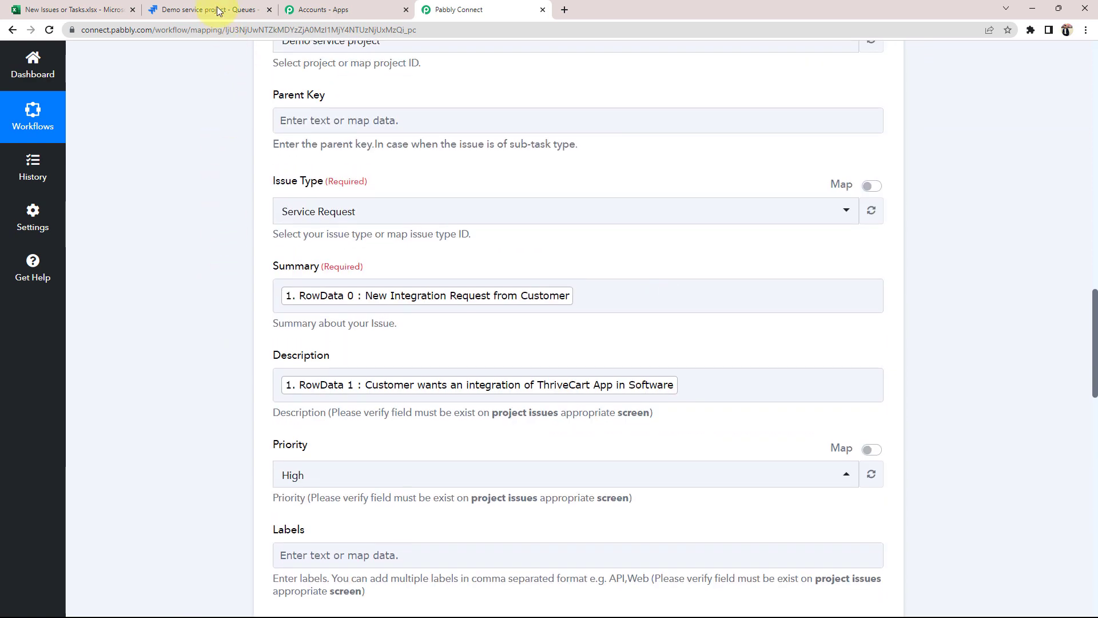
pyautogui.click(218, 11)
pyautogui.click(48, 30)
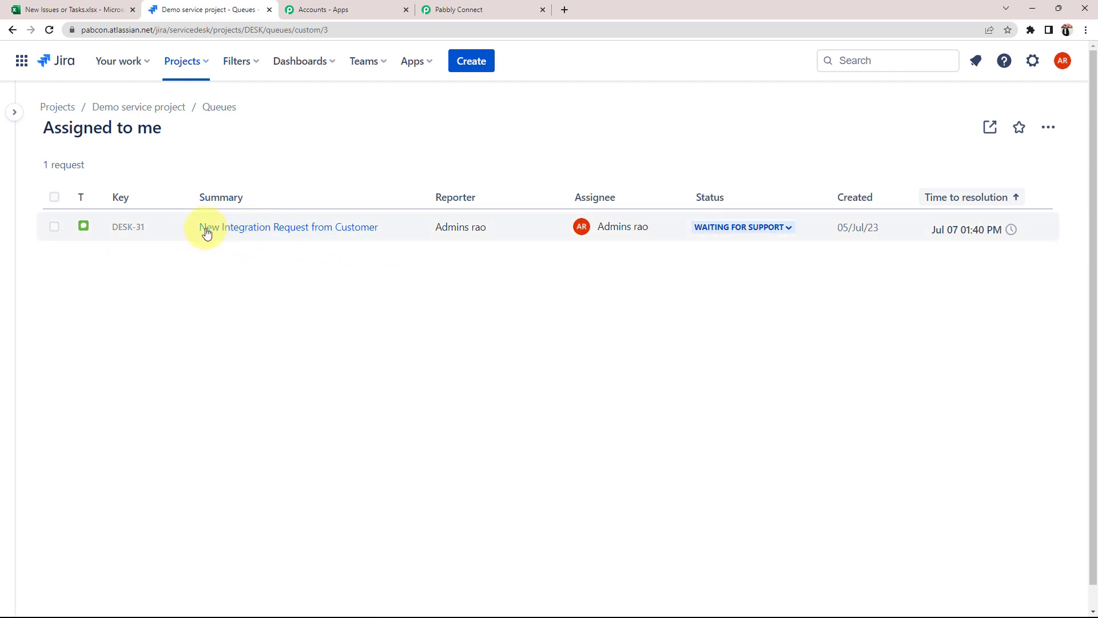
pyautogui.click(300, 234)
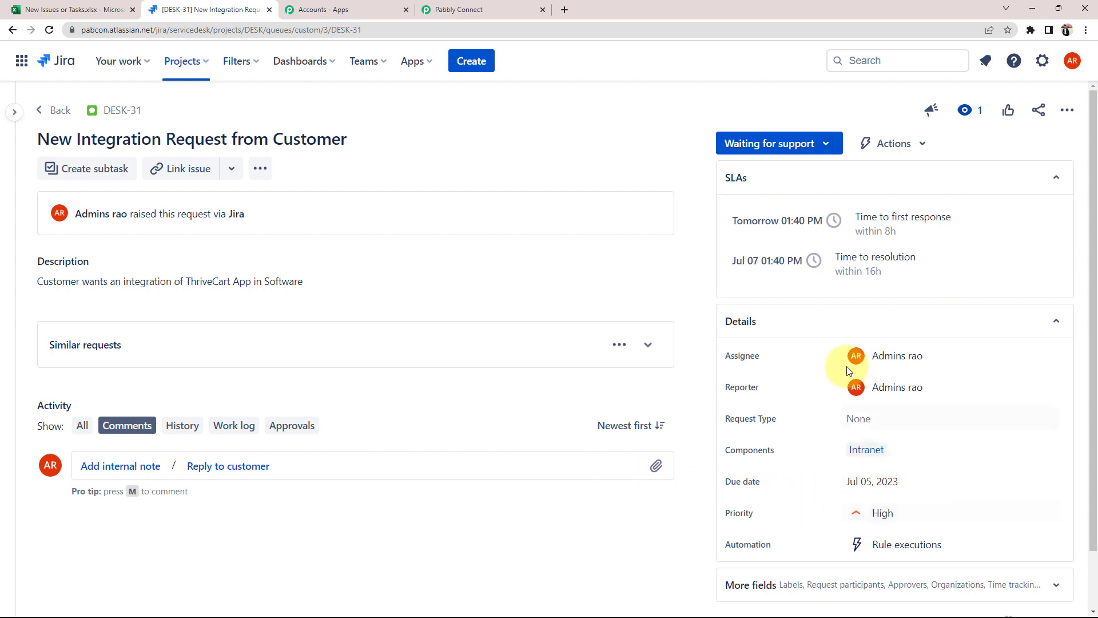
# Compare the summary and description in row 3 of the Excel worksheet with the opened Jira issue.
pyautogui.click(26, 10)
pyautogui.click(156, 264)
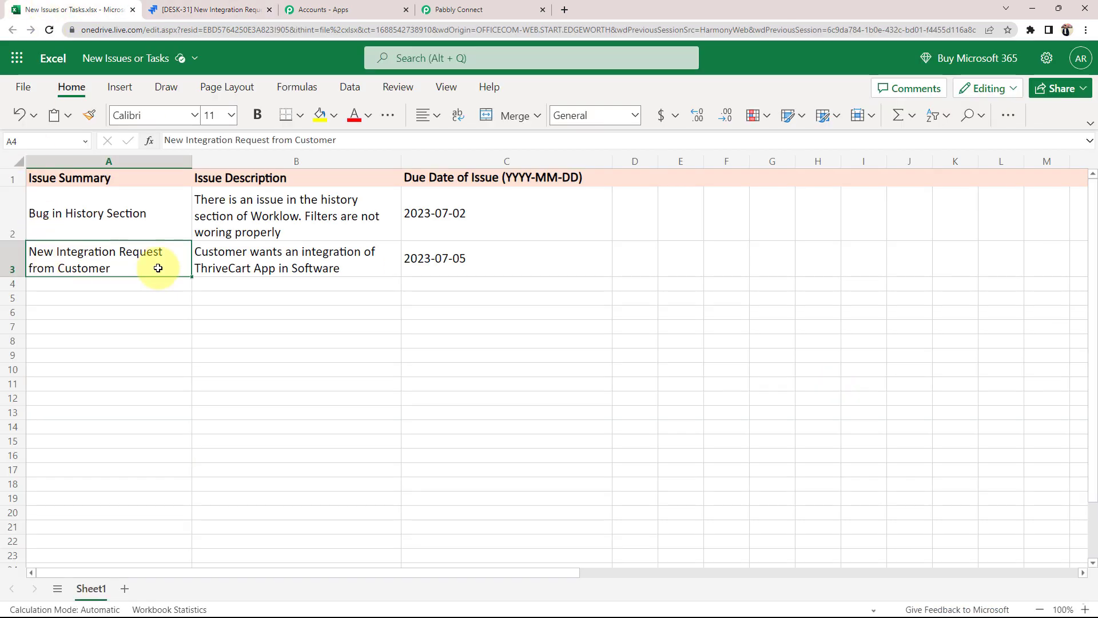
pyautogui.click(231, 267)
pyautogui.click(212, 10)
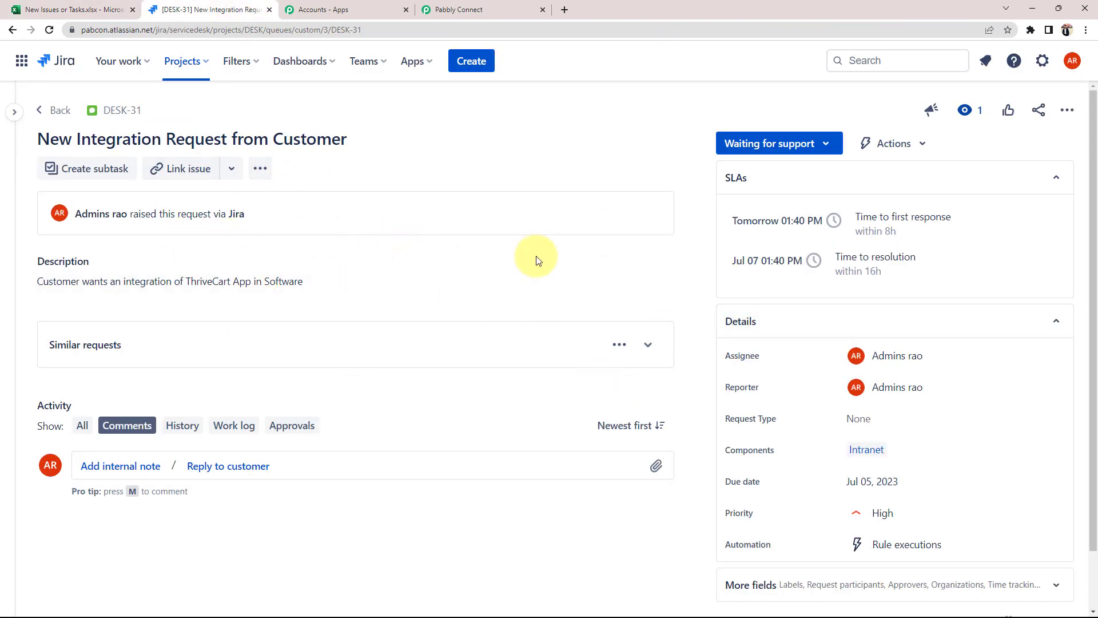
# Return to the Pabbly Connect workflow and collapse the Microsoft Excel trigger and Jira Software action for an overview.
pyautogui.click(452, 10)
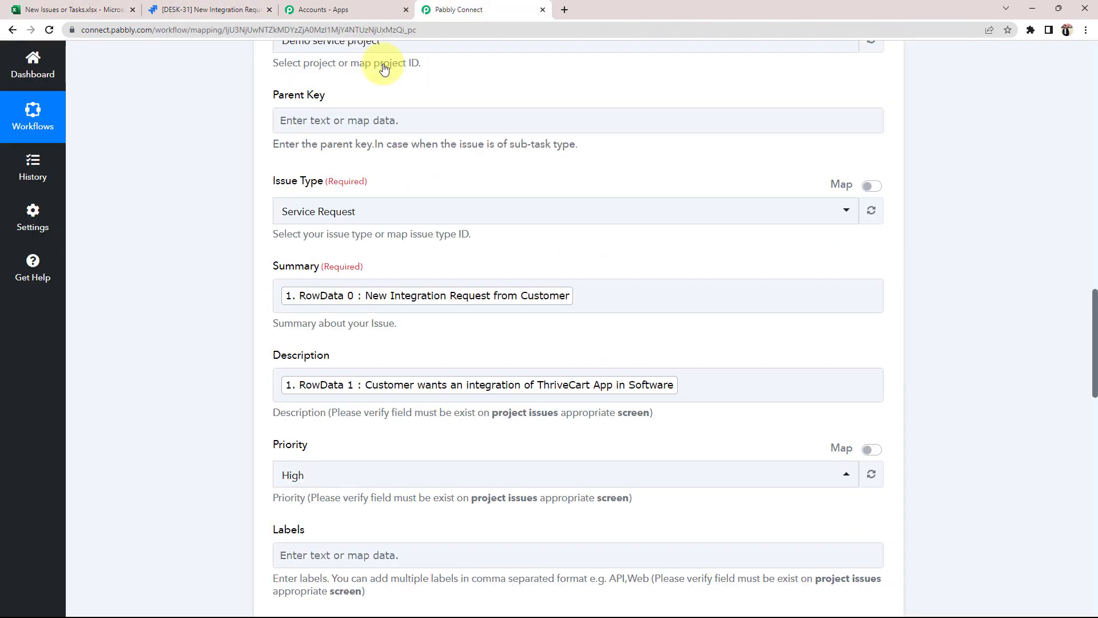
pyautogui.scroll(12, 262, 396)
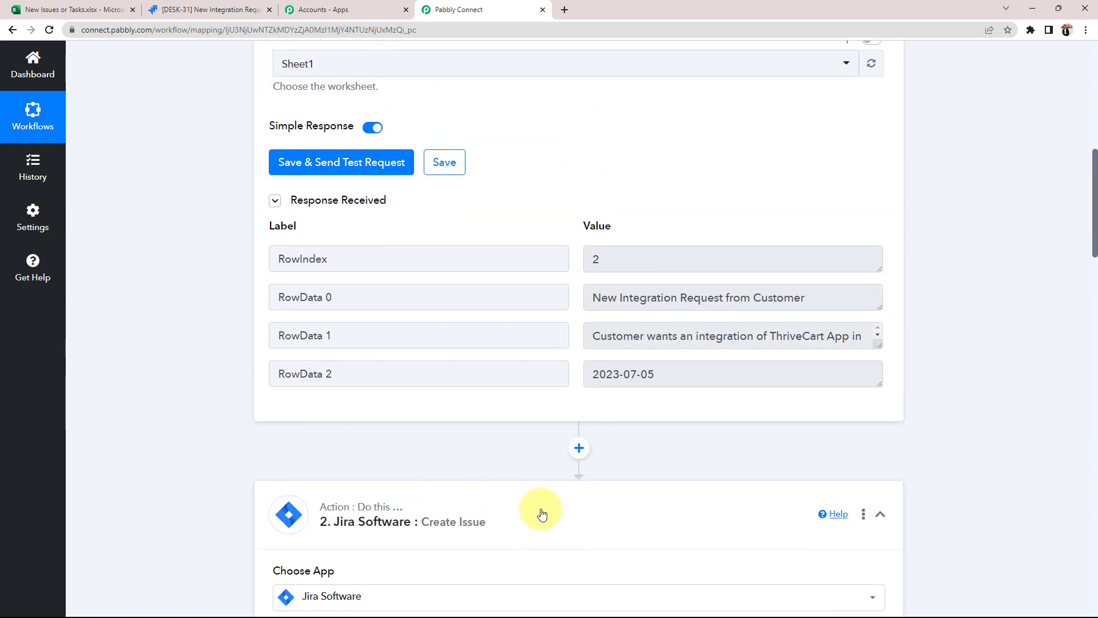
pyautogui.scroll(10, 542, 514)
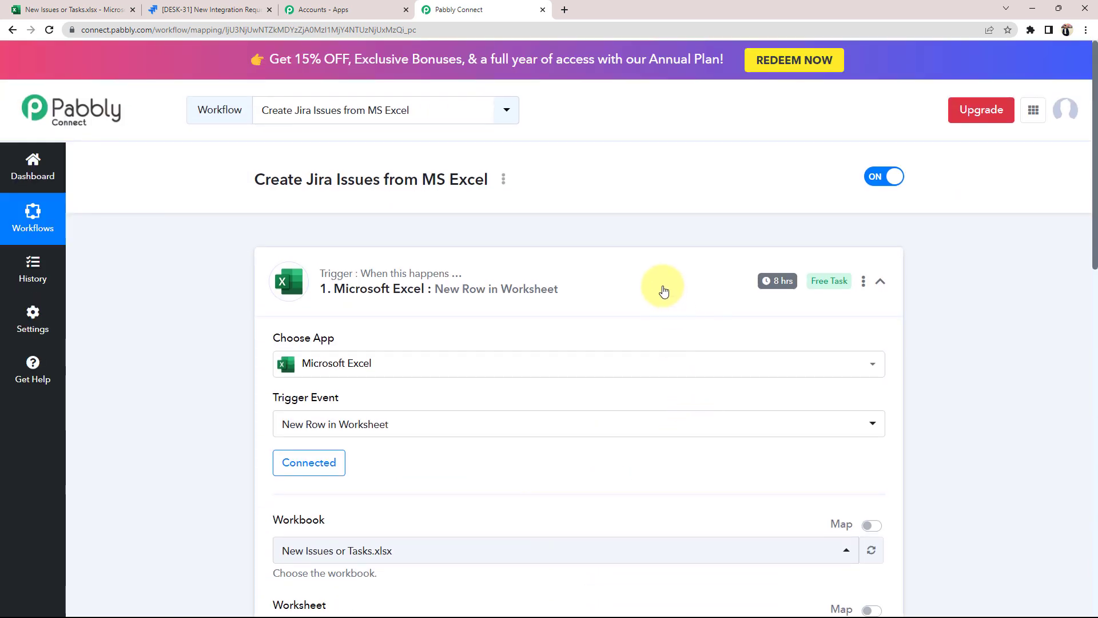
pyautogui.click(662, 260)
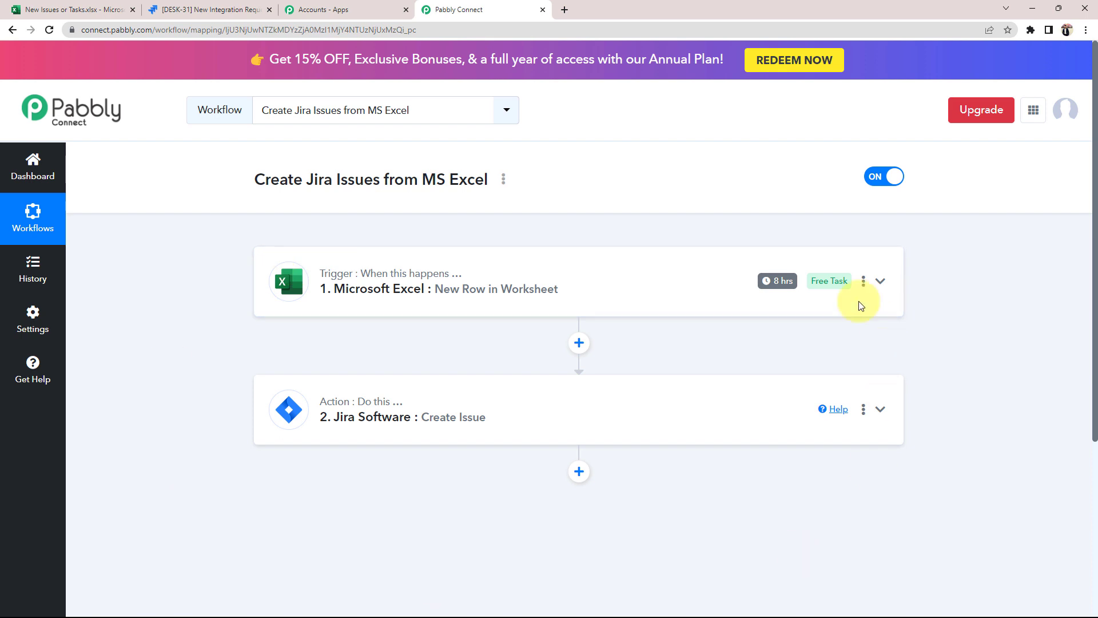